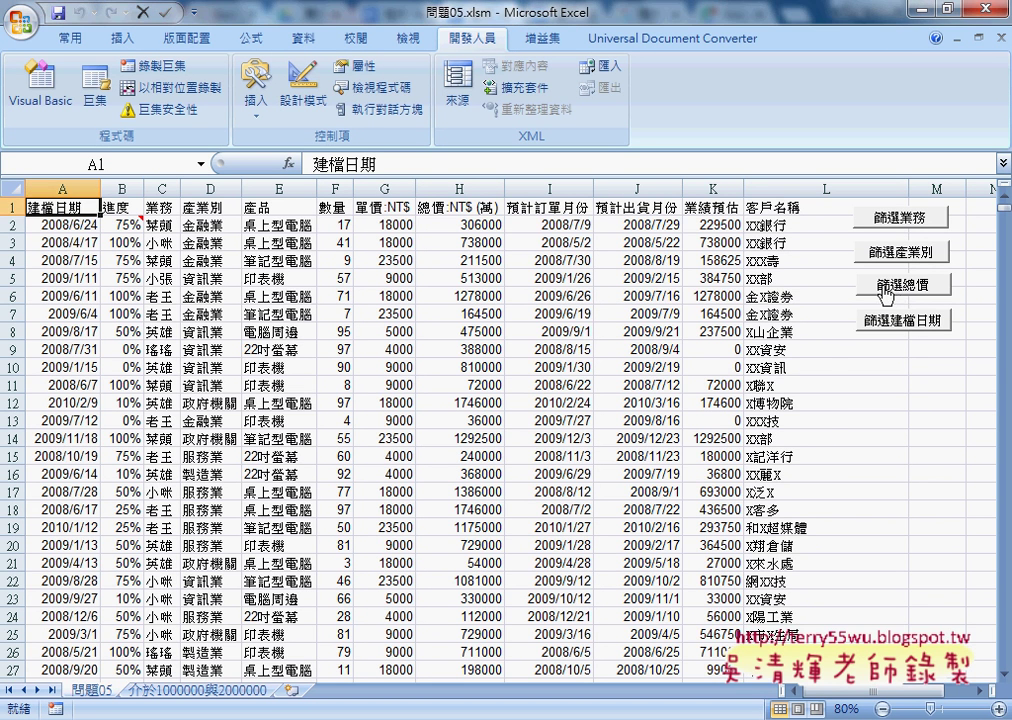
# Step: Open the macro assigned to the 篩選總價 button in the VBA editor through 指定巨集 > 編輯
pyautogui.rightClick(900, 288)
pyautogui.click(830, 452)
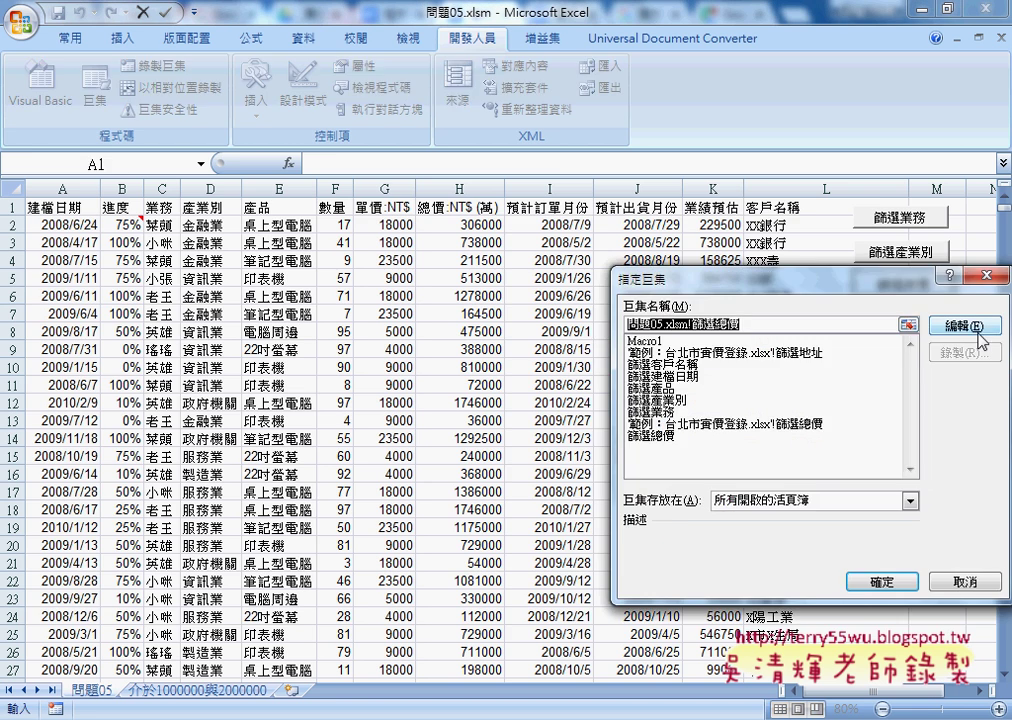
pyautogui.click(942, 260)
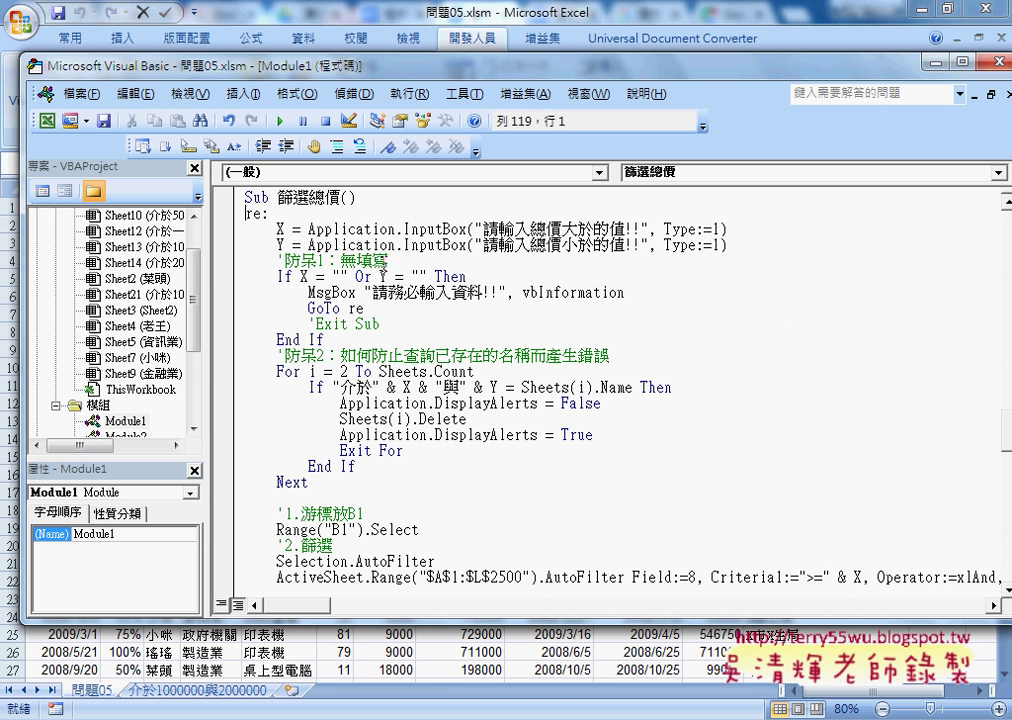
pyautogui.moveTo(278, 260); pyautogui.dragTo(393, 261)
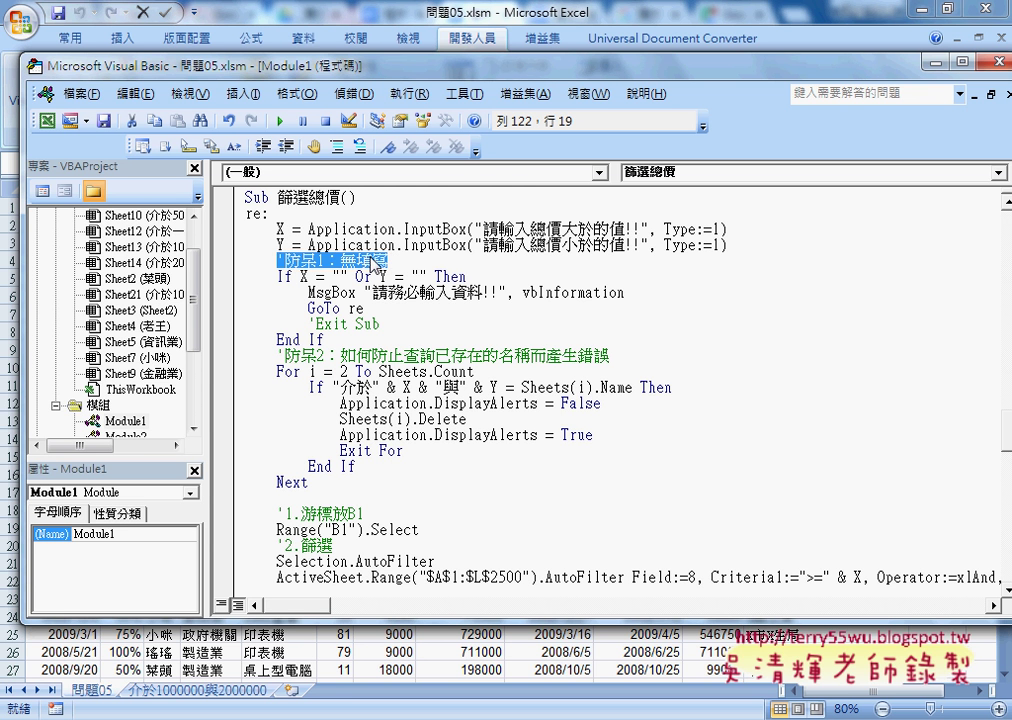
pyautogui.click(279, 245)
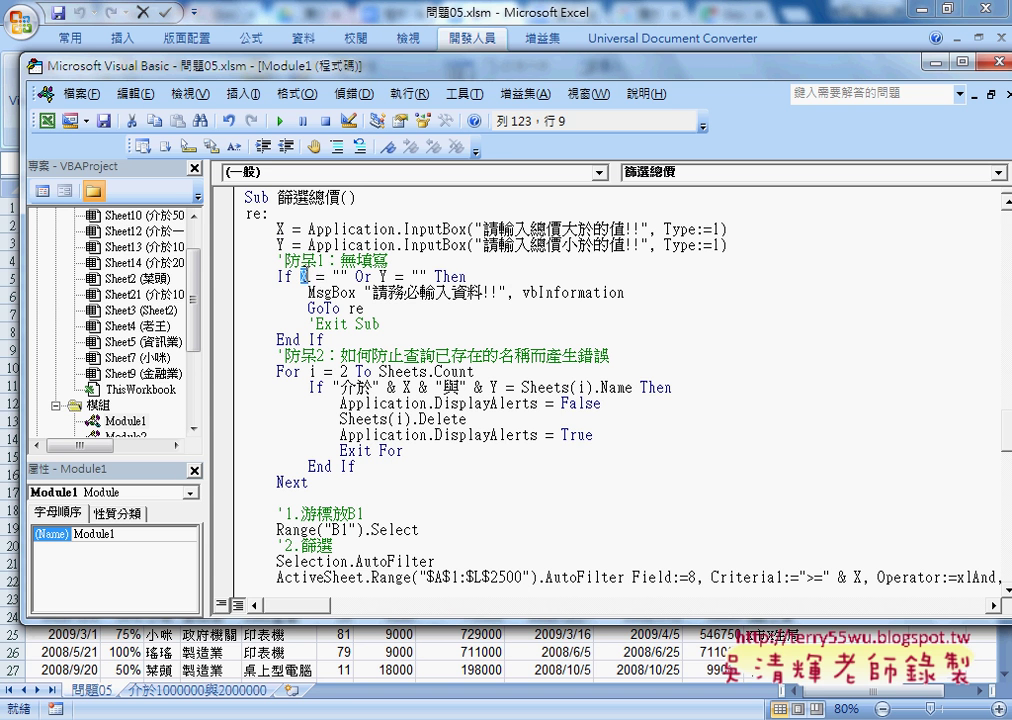
pyautogui.moveTo(300, 277); pyautogui.dragTo(350, 277)
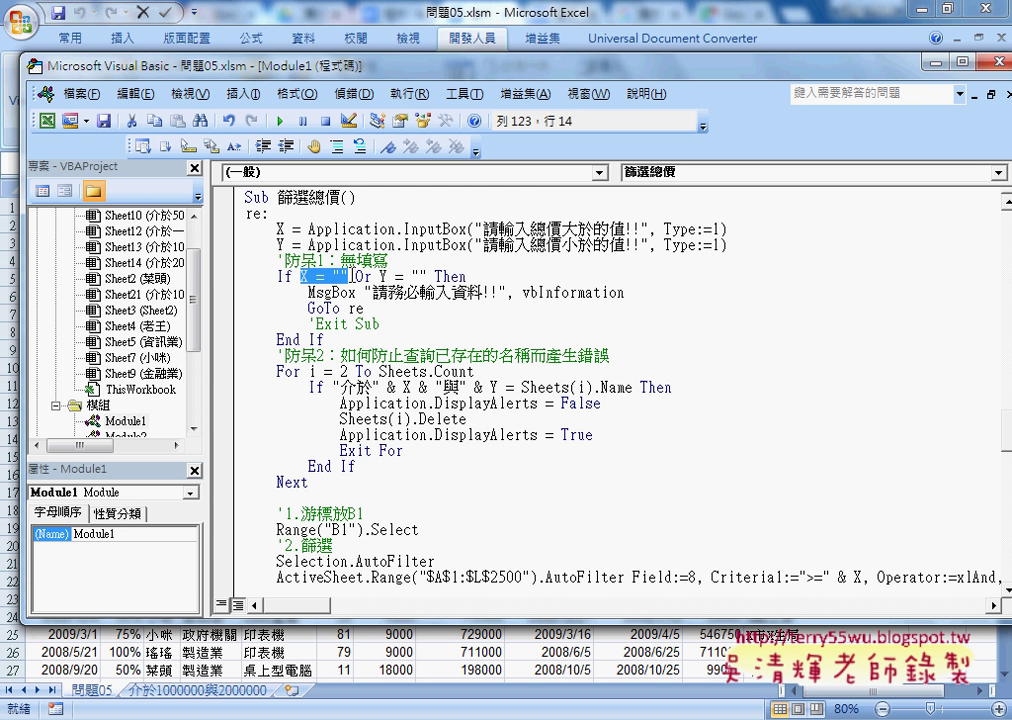
pyautogui.moveTo(356, 276); pyautogui.dragTo(429, 276)
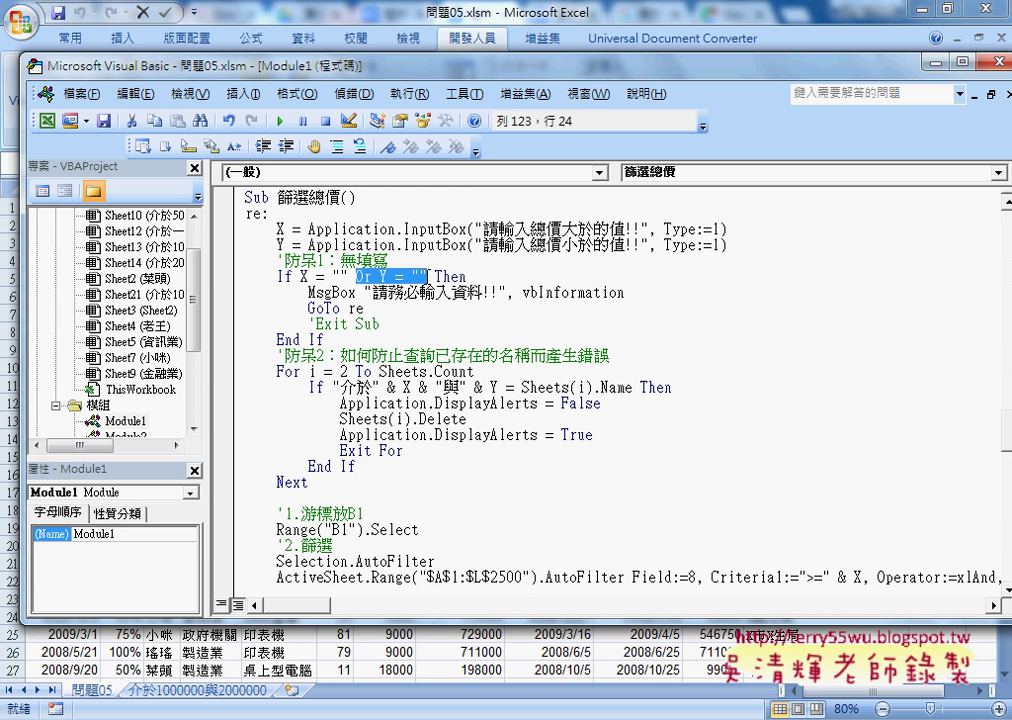
pyautogui.click(400, 293)
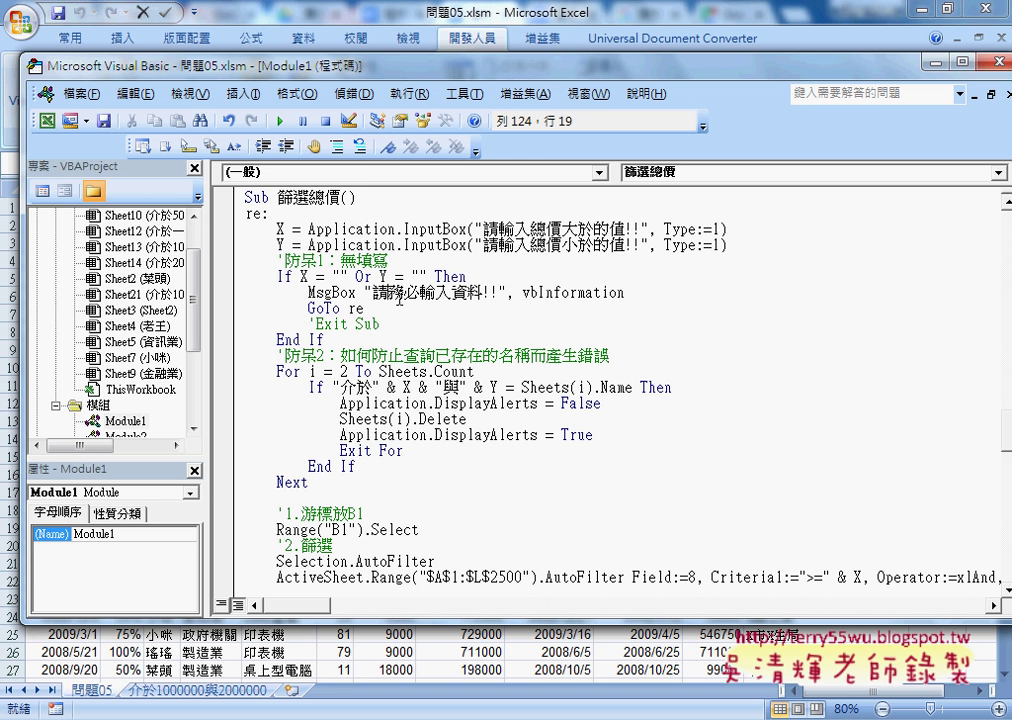
pyautogui.moveTo(308, 229); pyautogui.dragTo(403, 229)
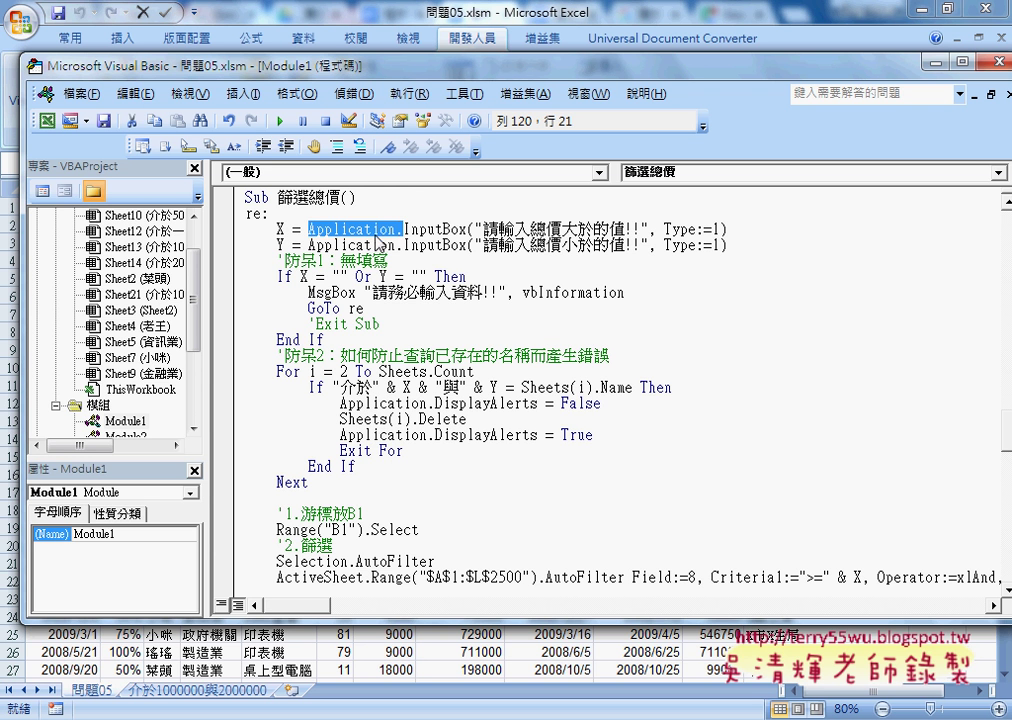
pyautogui.click(280, 260)
pyautogui.moveTo(280, 260); pyautogui.dragTo(344, 341)
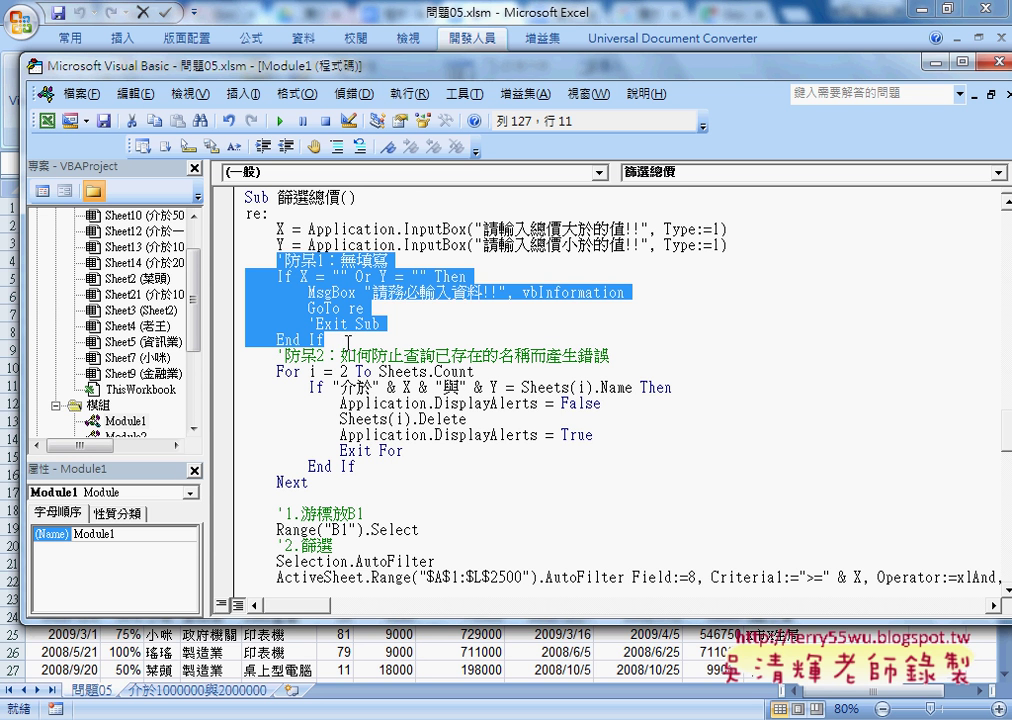
pyautogui.click(405, 229)
pyautogui.moveTo(405, 229); pyautogui.dragTo(309, 229)
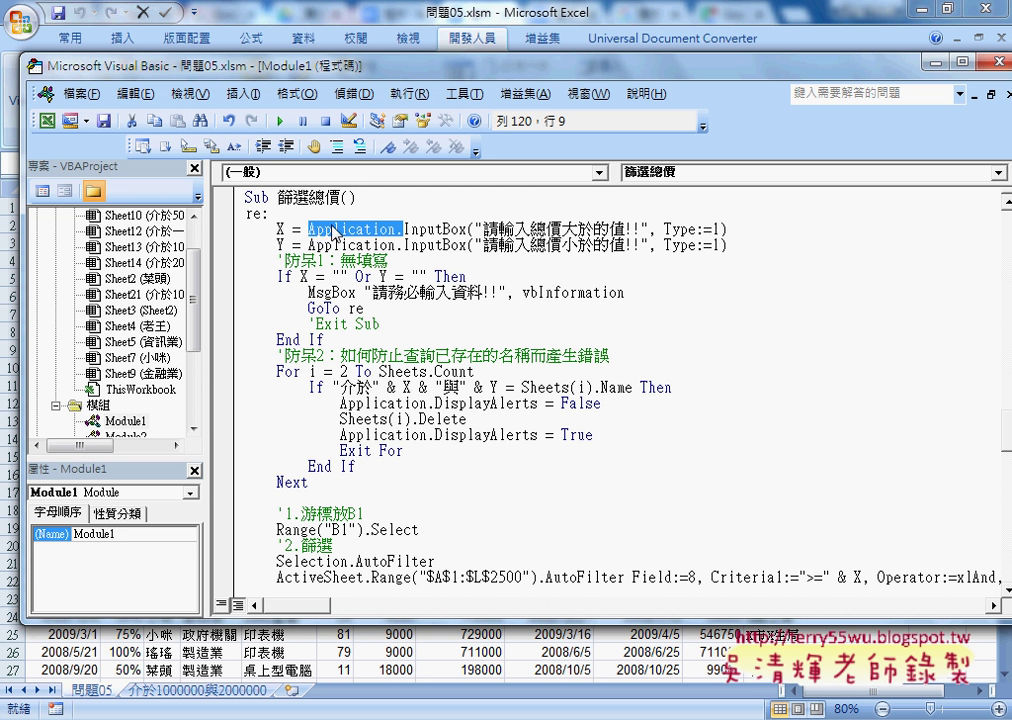
pyautogui.moveTo(647, 229); pyautogui.dragTo(721, 229)
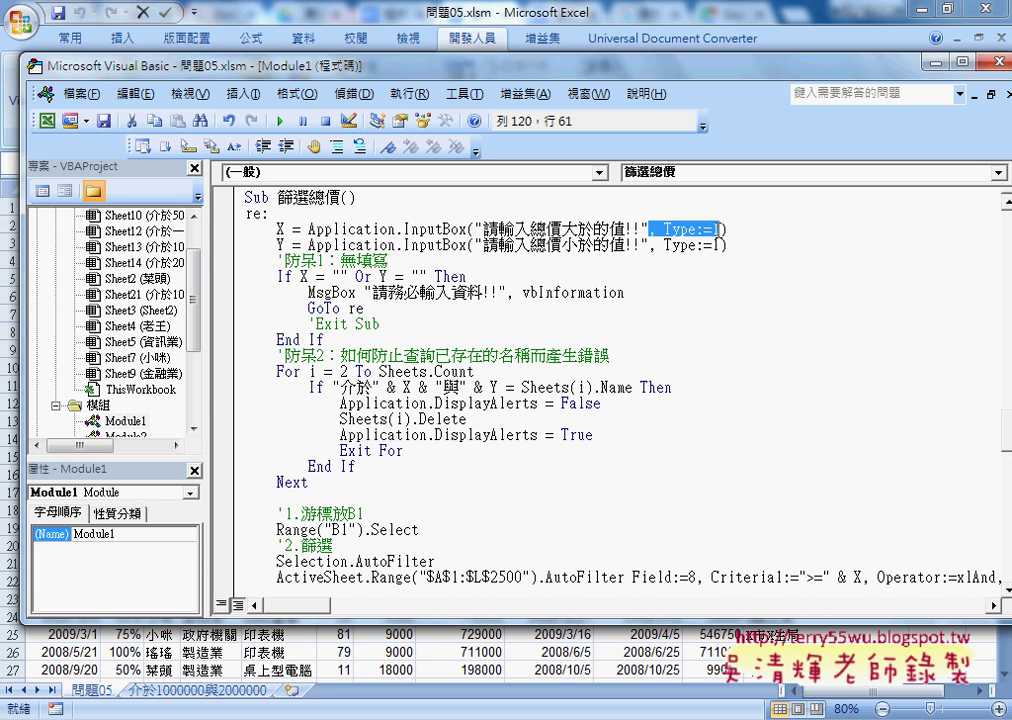
pyautogui.moveTo(325, 339)
pyautogui.mouseDown()
pyautogui.moveTo(238, 289)
pyautogui.moveTo(240, 276)
pyautogui.mouseUp()
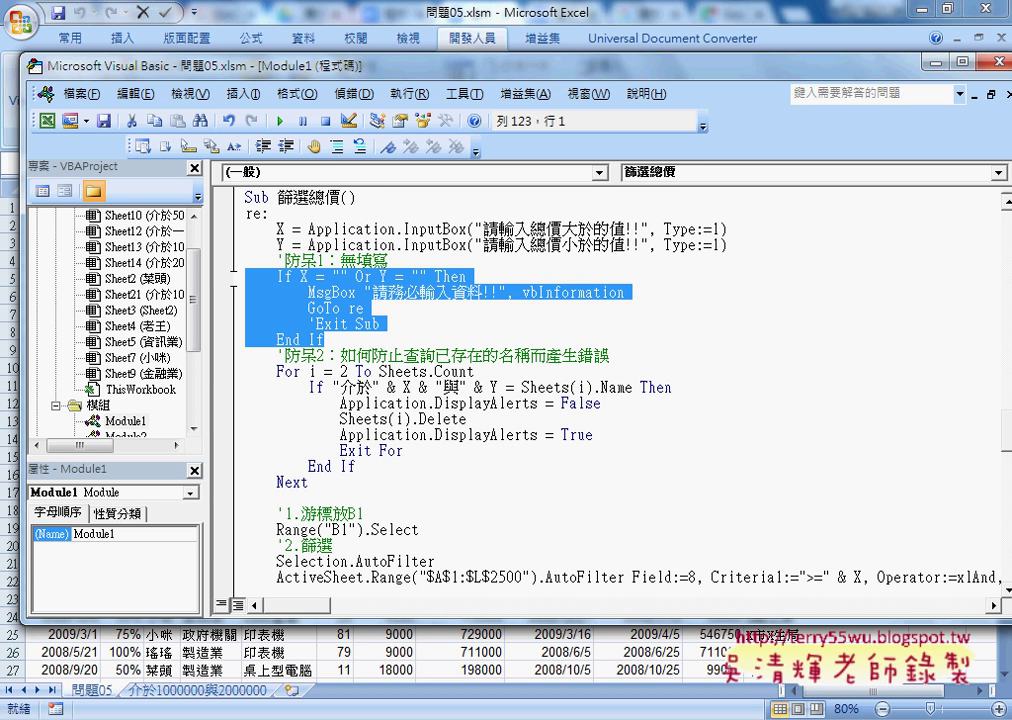
# Step: Comment out the If X = "" Or Y = "" … End If check, toggling Uncomment Block once
pyautogui.click(336, 146)
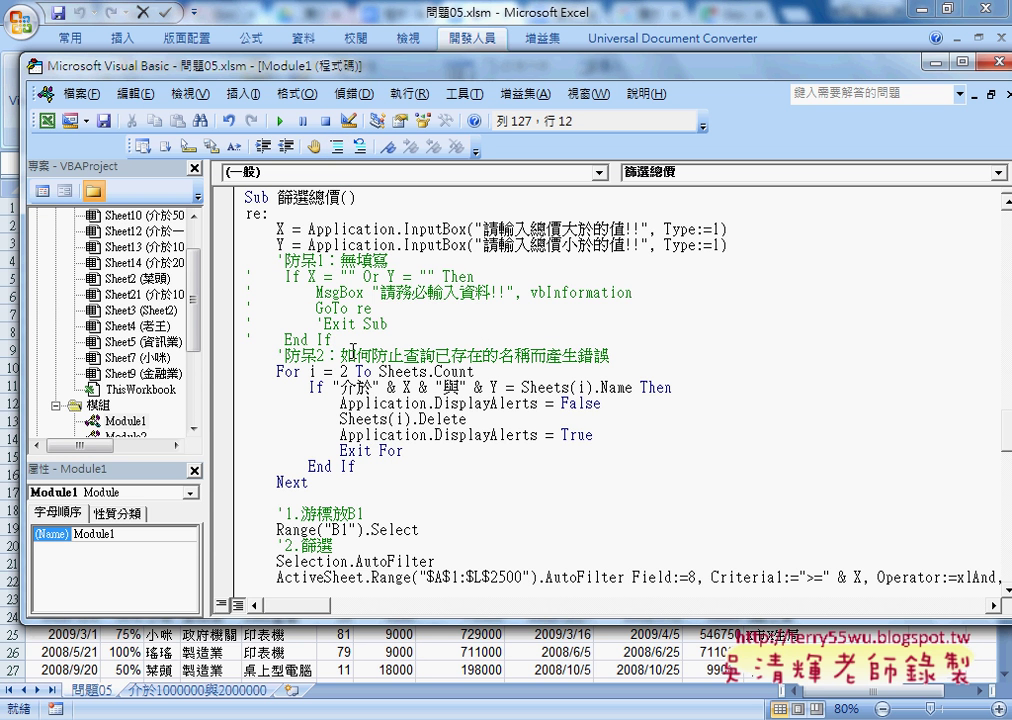
pyautogui.moveTo(481, 343); pyautogui.dragTo(247, 275)
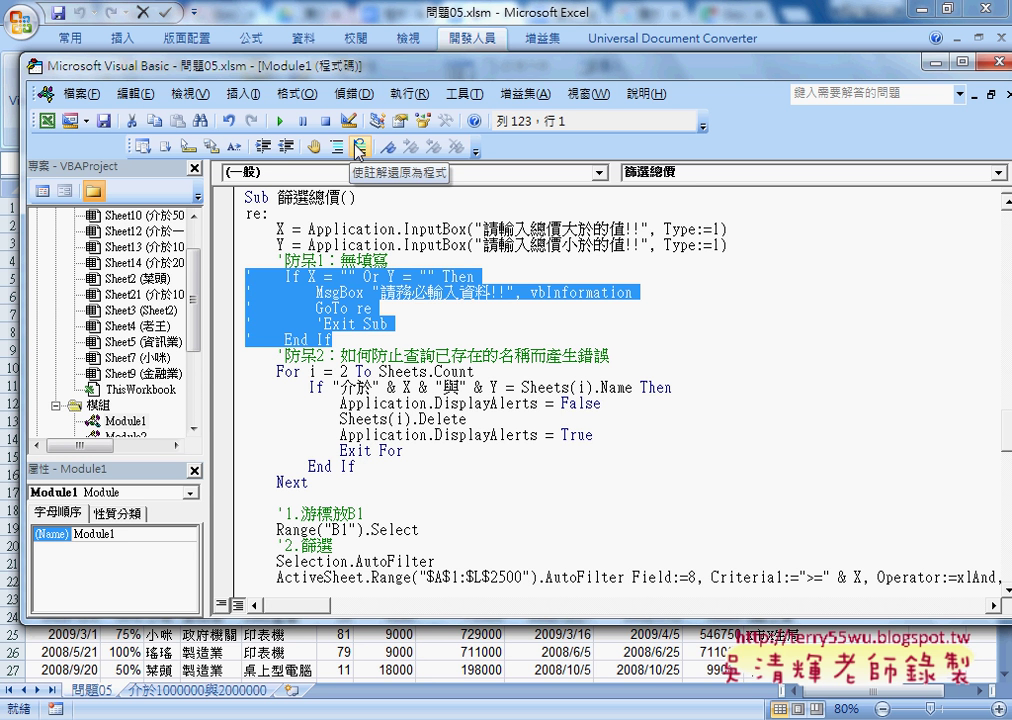
pyautogui.click(358, 150)
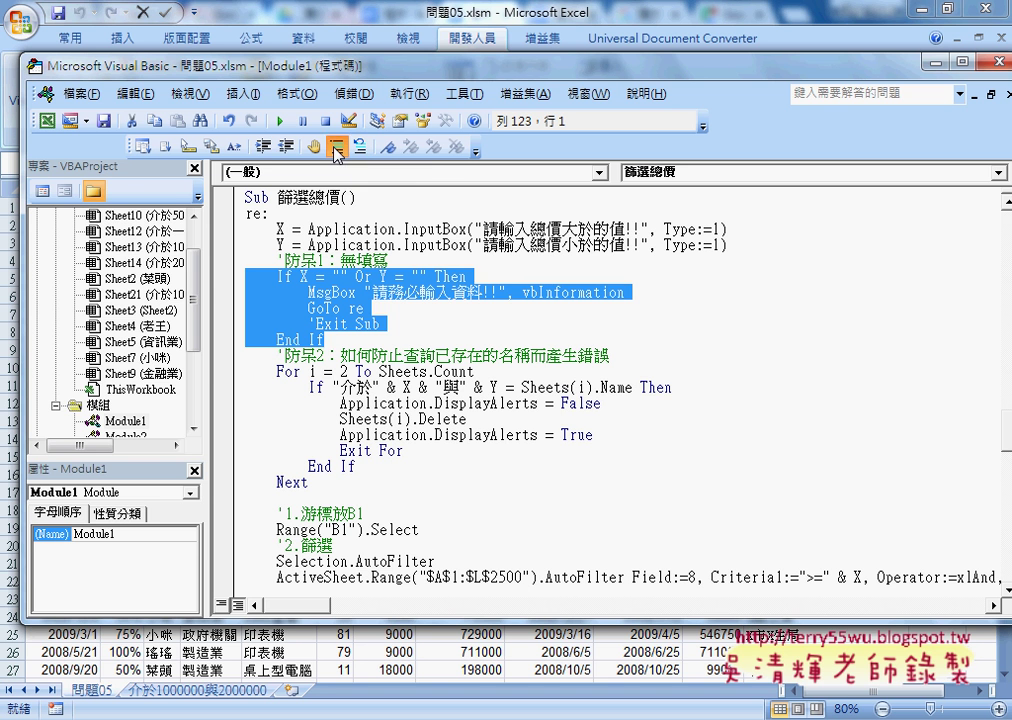
pyautogui.click(337, 150)
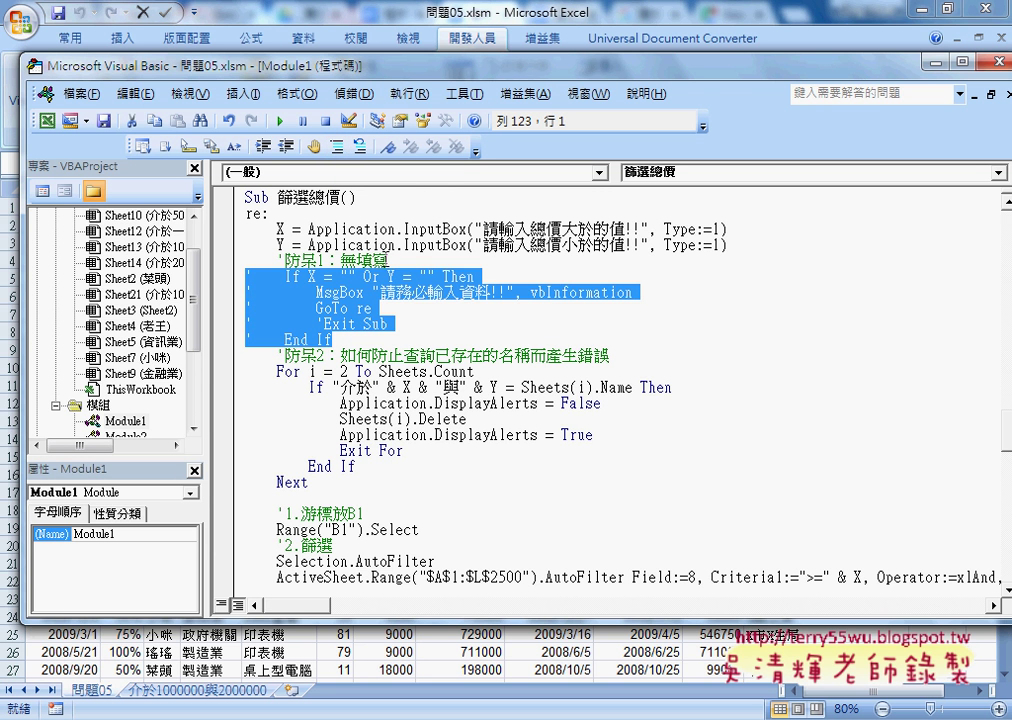
pyautogui.click(372, 260)
pyautogui.moveTo(388, 260); pyautogui.dragTo(340, 260)
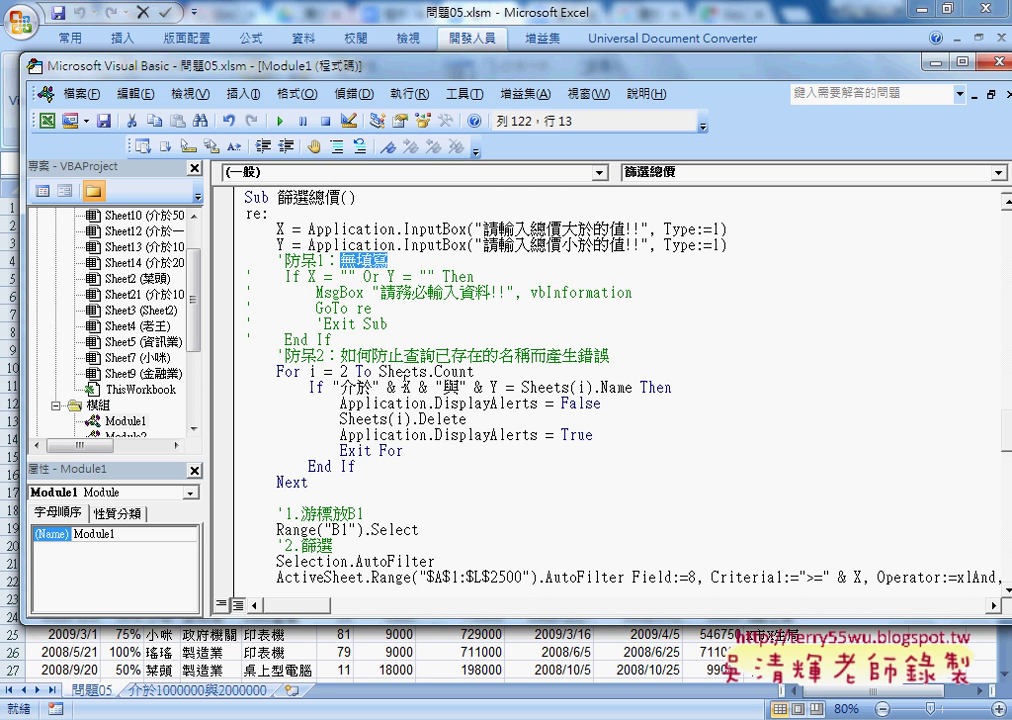
pyautogui.moveTo(341, 355); pyautogui.dragTo(612, 355)
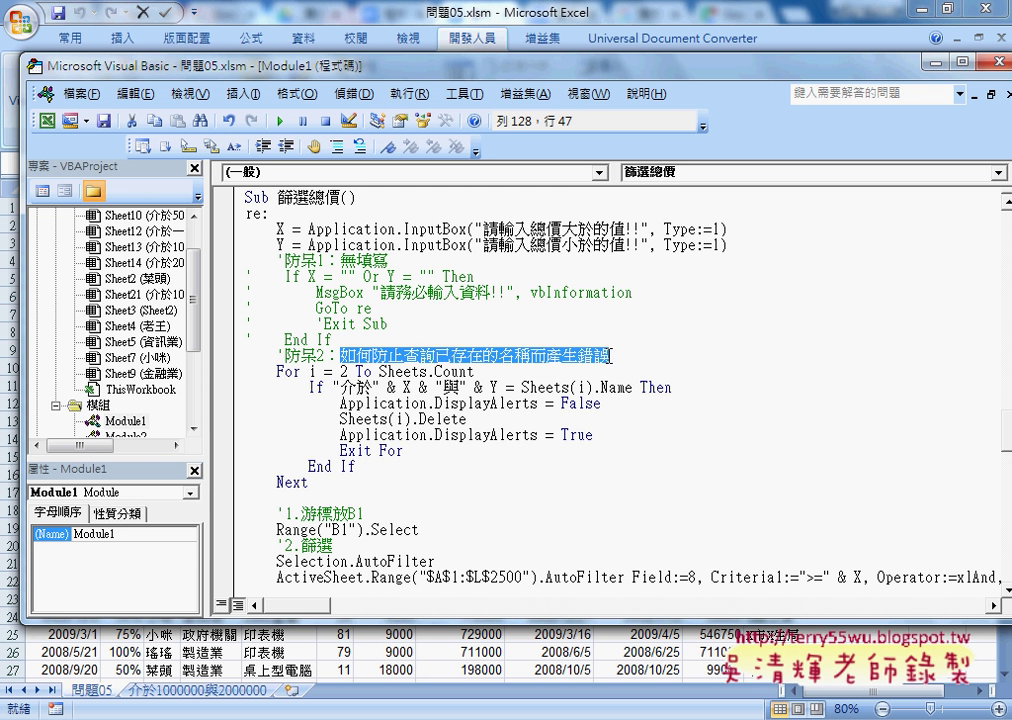
pyautogui.click(334, 387)
pyautogui.moveTo(334, 387); pyautogui.dragTo(499, 387)
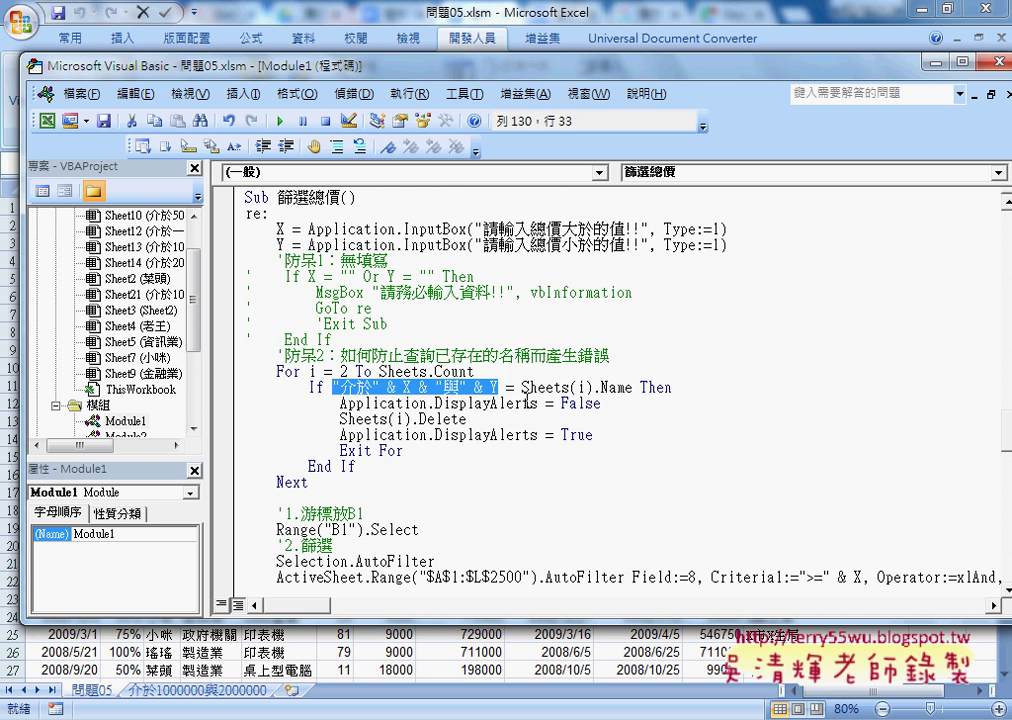
pyautogui.scroll(-3, 500, 380)
pyautogui.scroll(-2, 527, 400)
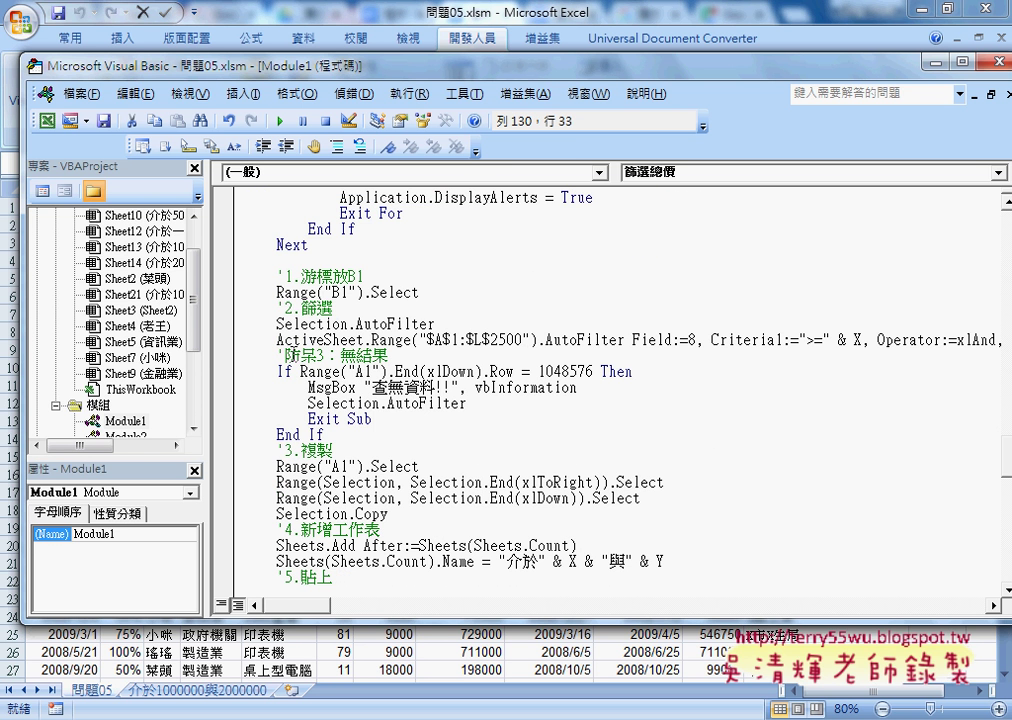
pyautogui.moveTo(276, 340); pyautogui.dragTo(763, 340)
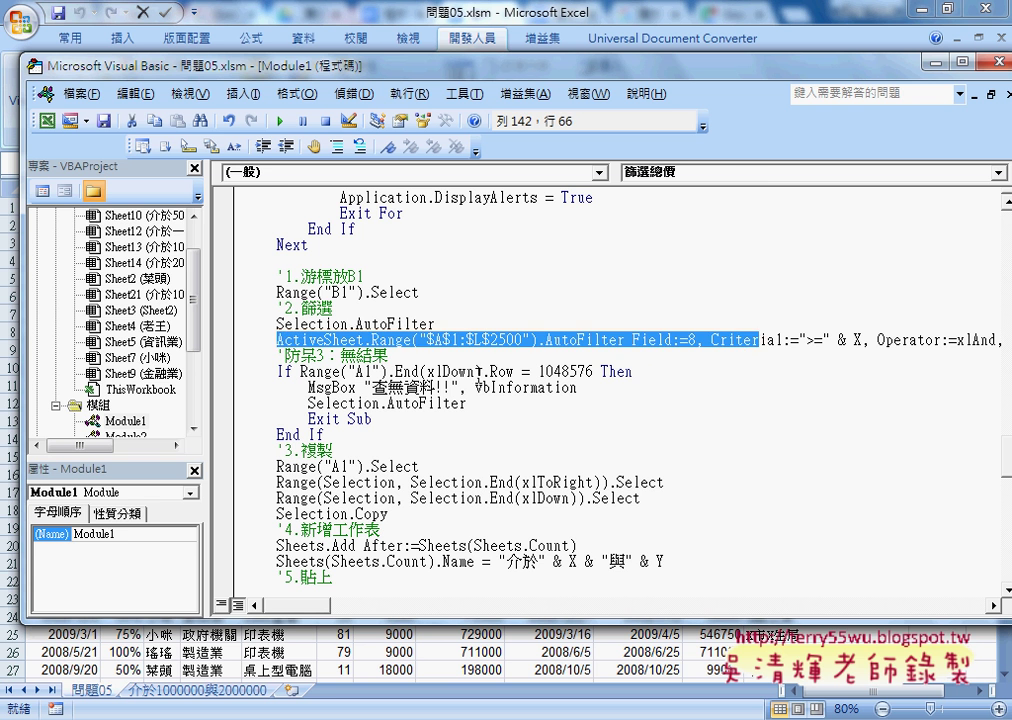
pyautogui.click(391, 355)
pyautogui.moveTo(391, 355); pyautogui.dragTo(277, 355)
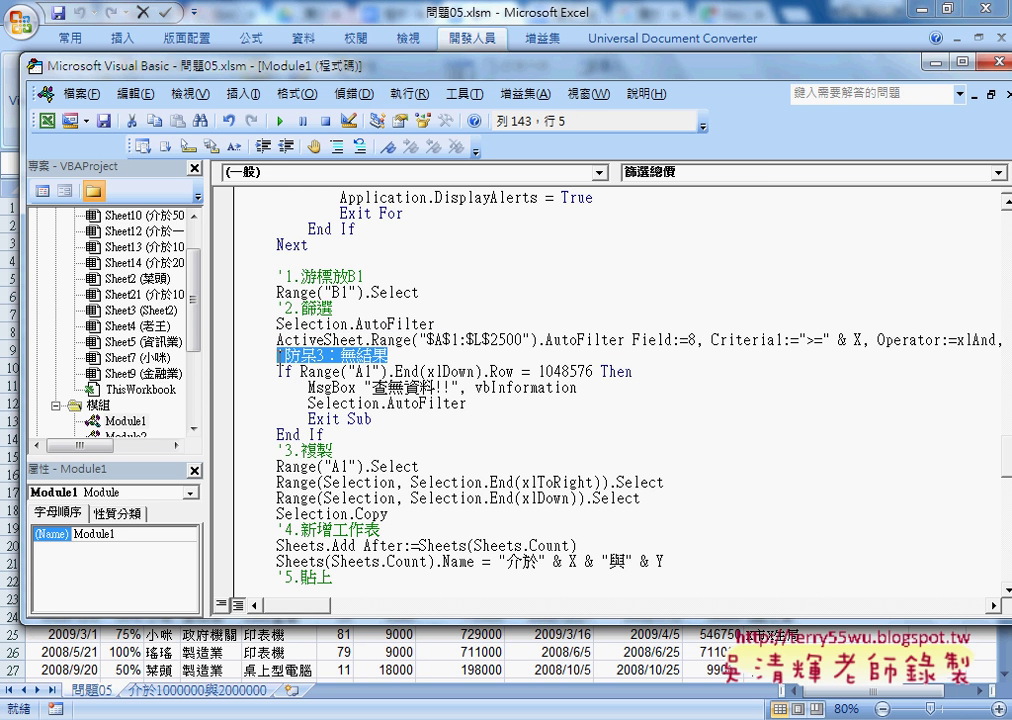
pyautogui.moveTo(323, 434); pyautogui.dragTo(233, 380)
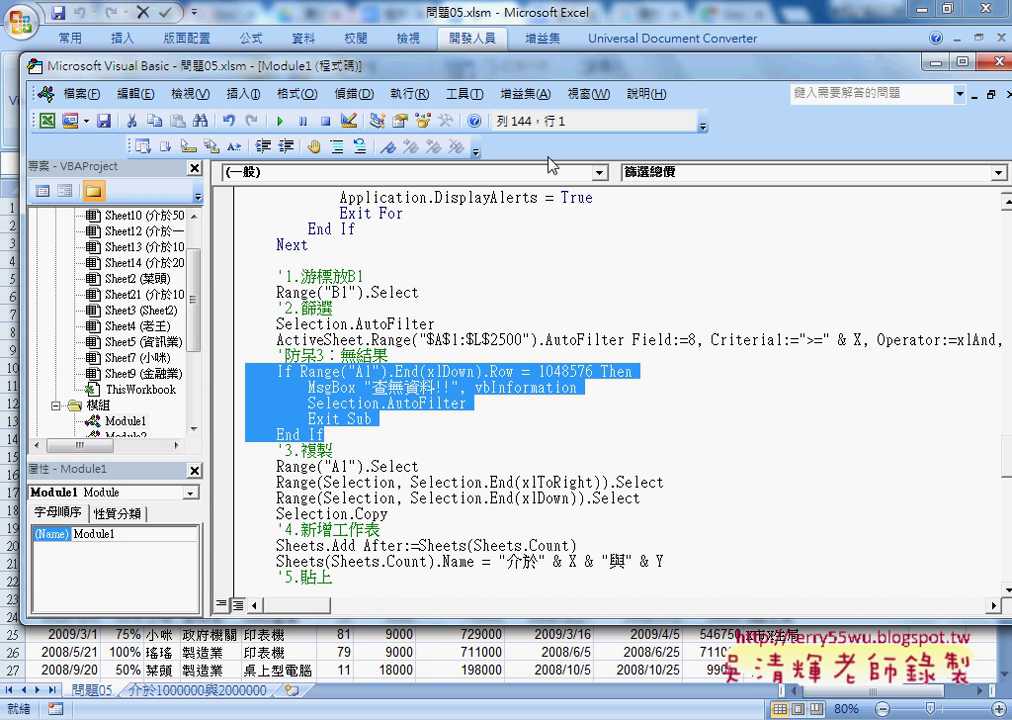
# Step: Run the 篩選總價 filter from the worksheet and dismiss the formula error message
pyautogui.click(622, 12)
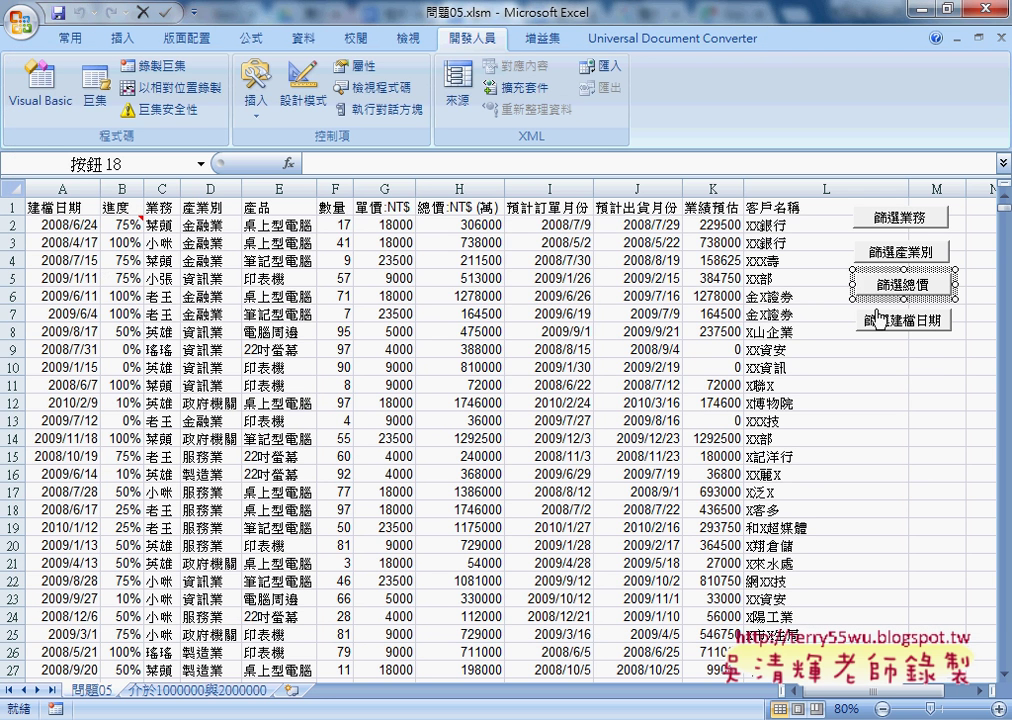
pyautogui.click(936, 366)
pyautogui.click(899, 287)
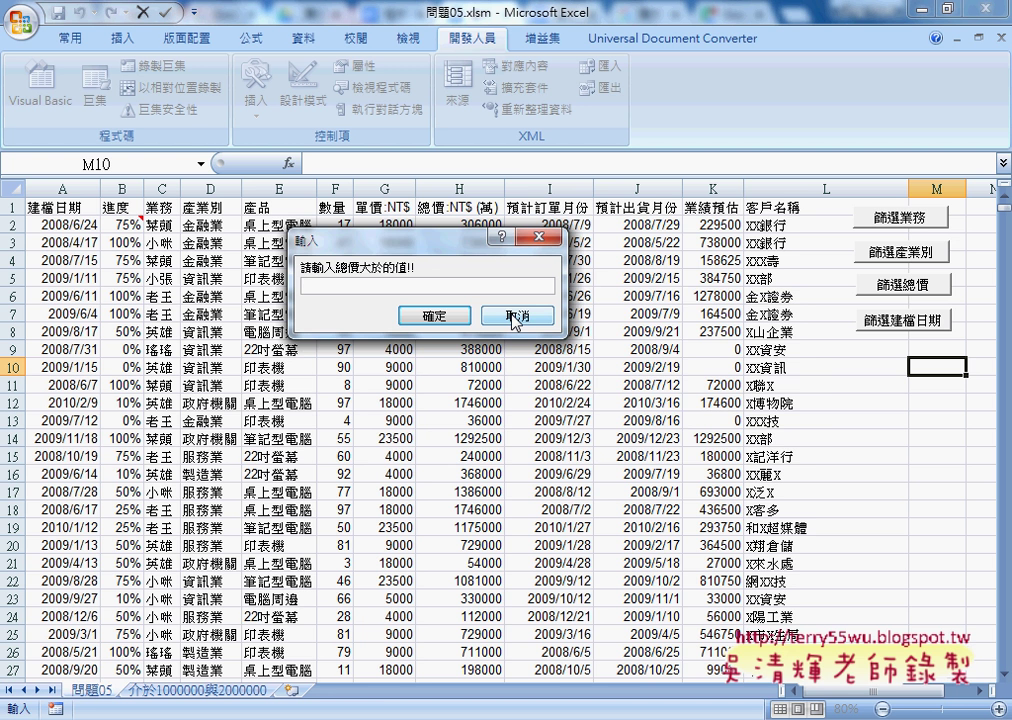
pyautogui.click(430, 316)
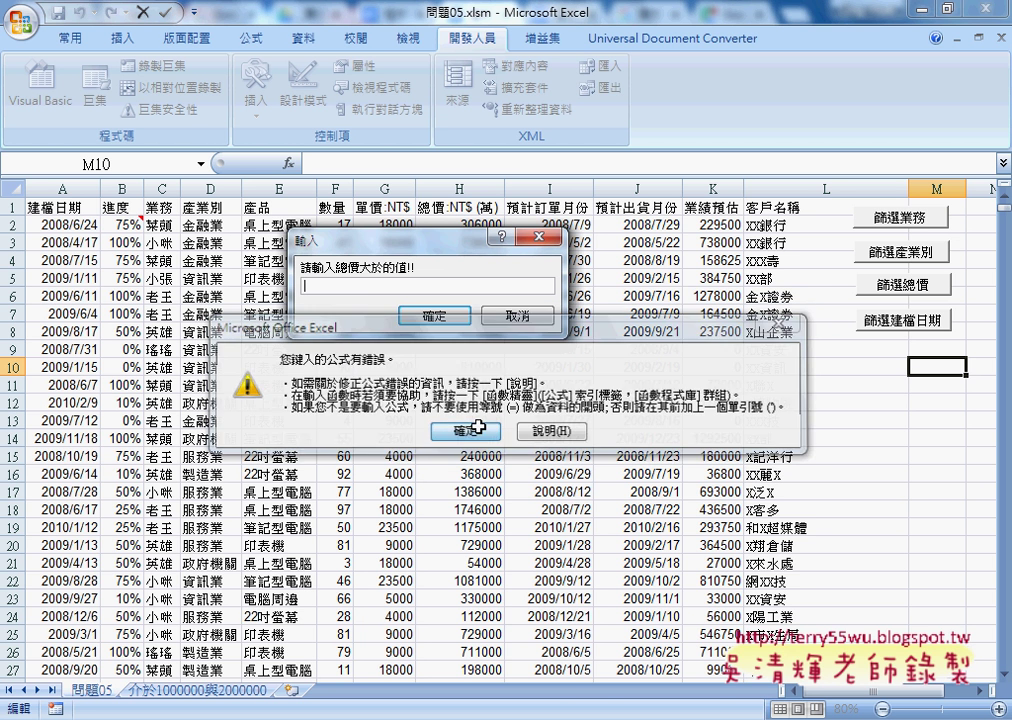
pyautogui.click(452, 430)
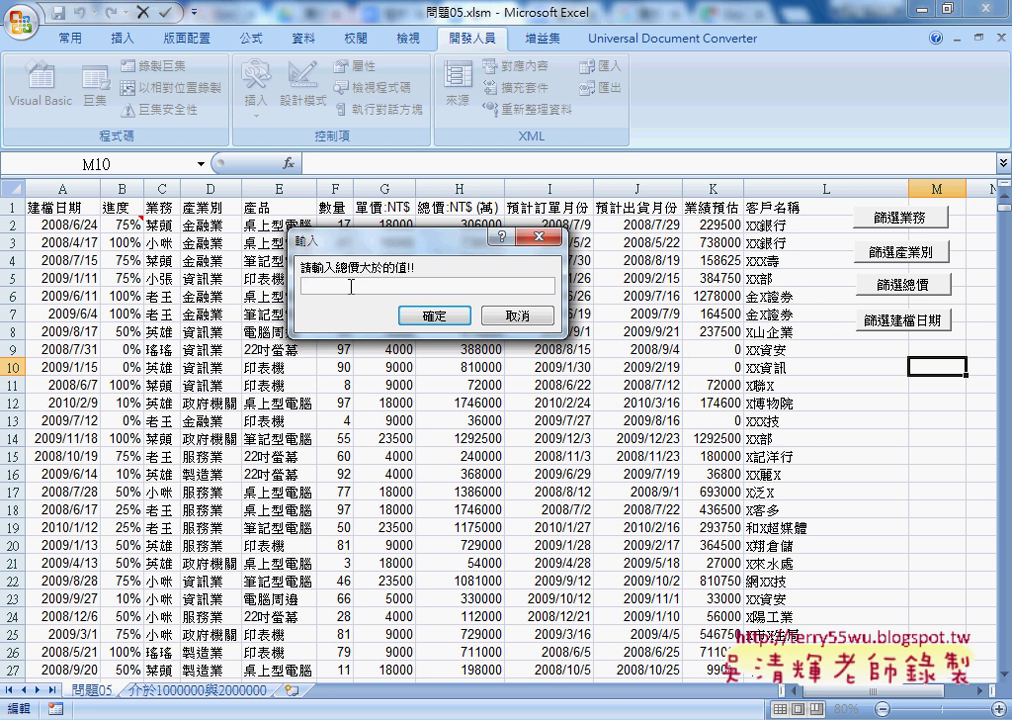
# Step: Enter 1000000 as the lower and 2000000 as the upper total-price limit
pyautogui.write('1000000')
pyautogui.click(460, 318)
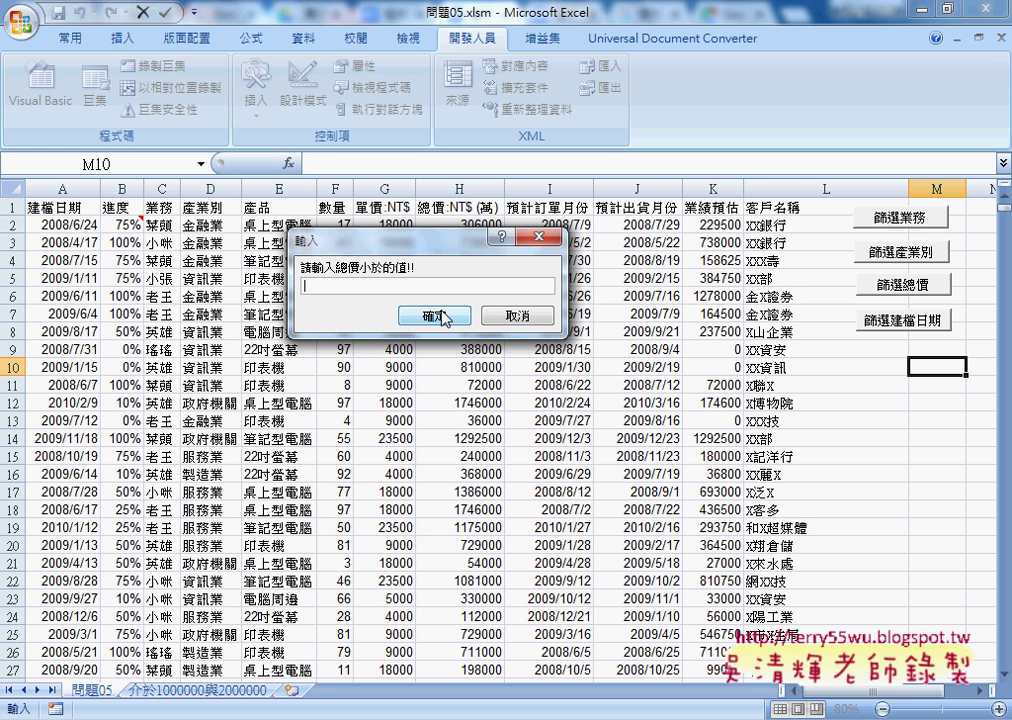
pyautogui.write('2000000')
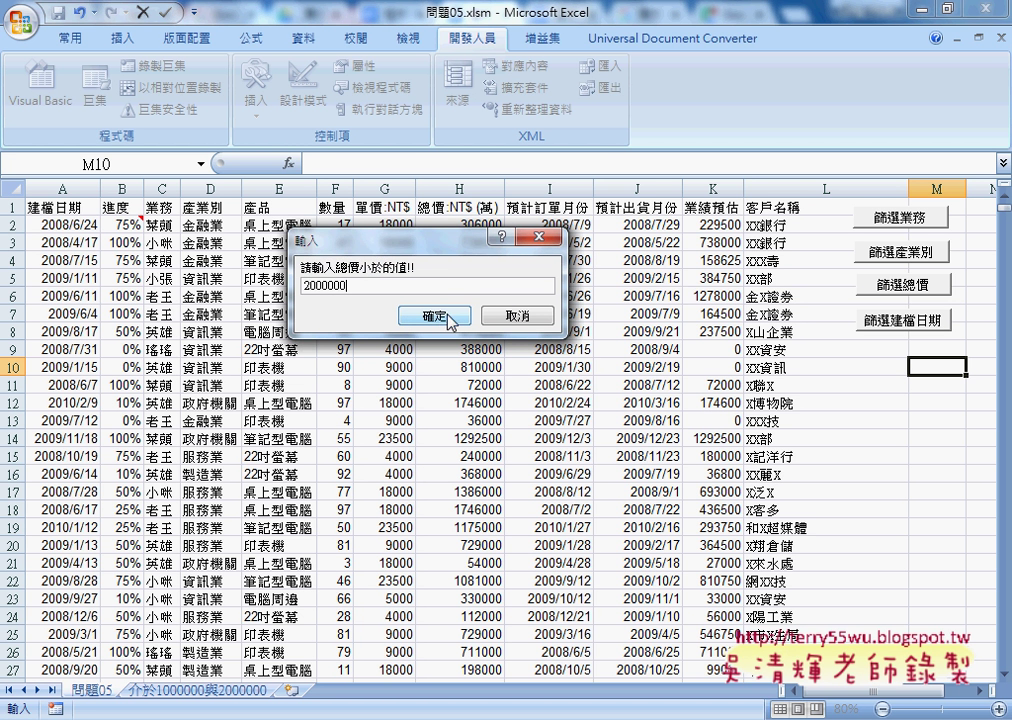
pyautogui.click(443, 320)
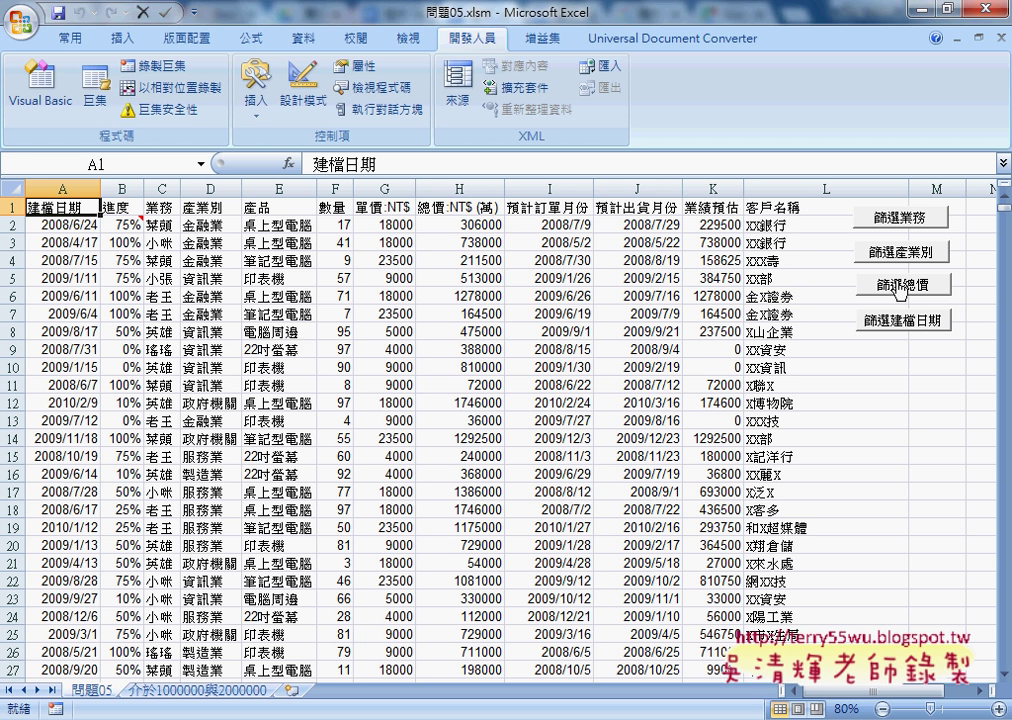
pyautogui.click(901, 287)
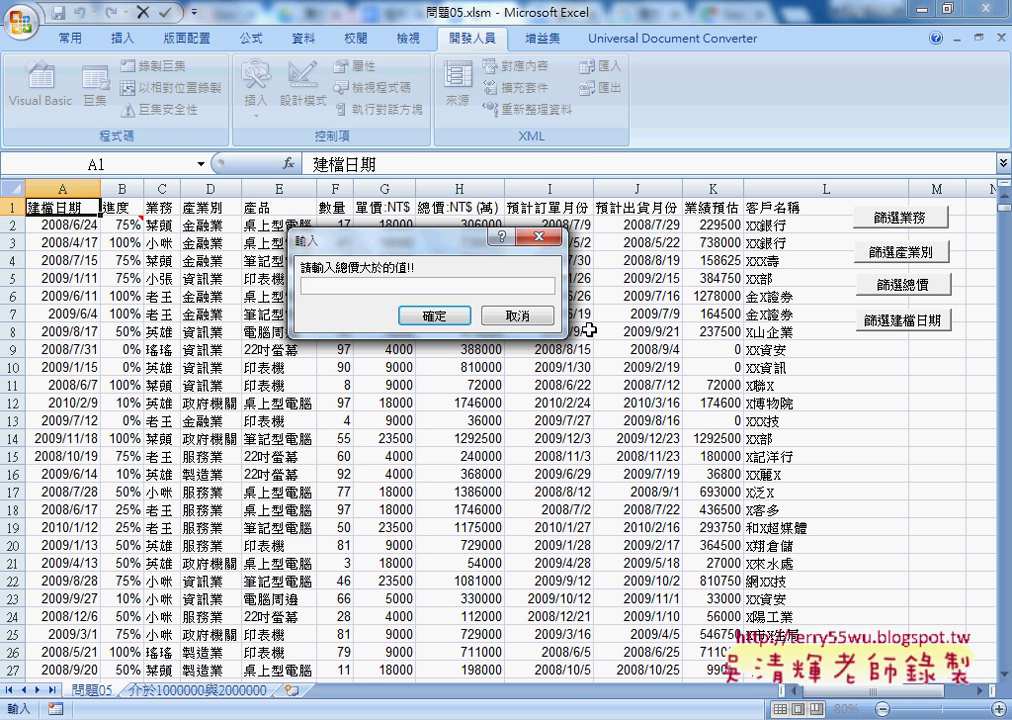
pyautogui.write('1000')
pyautogui.press('Return')
pyautogui.write('5000')
pyautogui.press('Return')
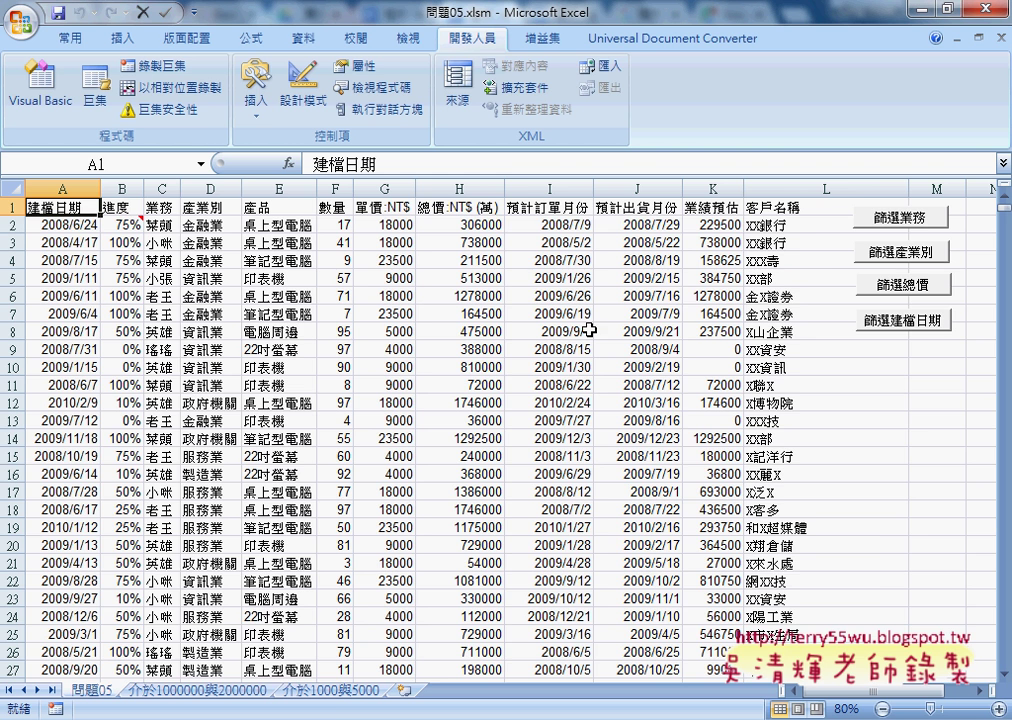
pyautogui.click(330, 690)
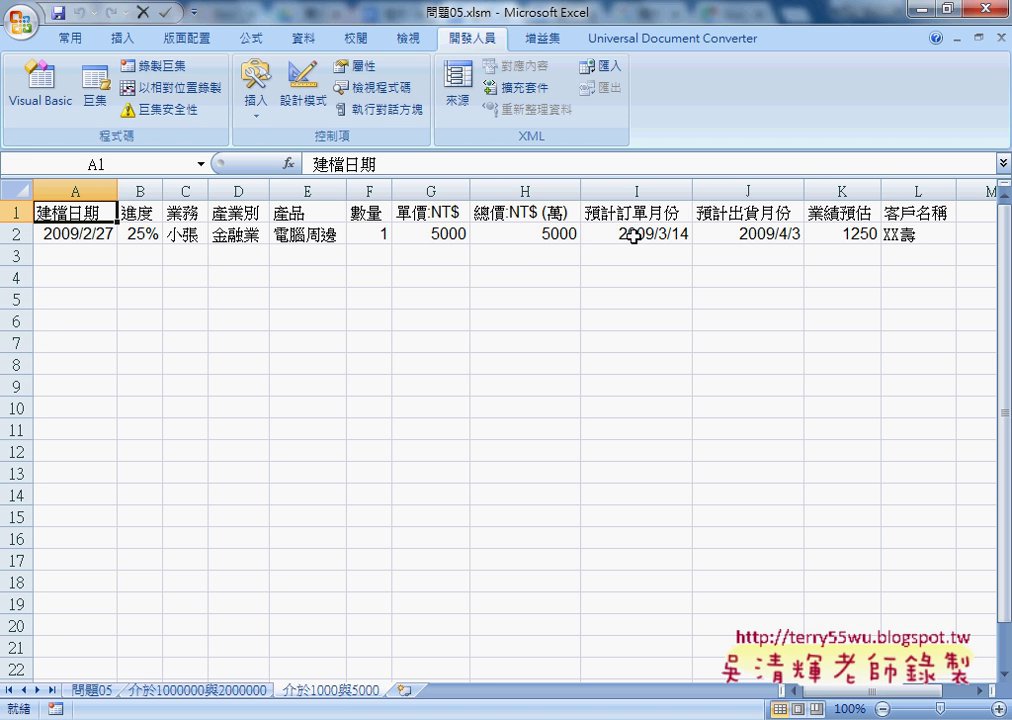
pyautogui.click(548, 238)
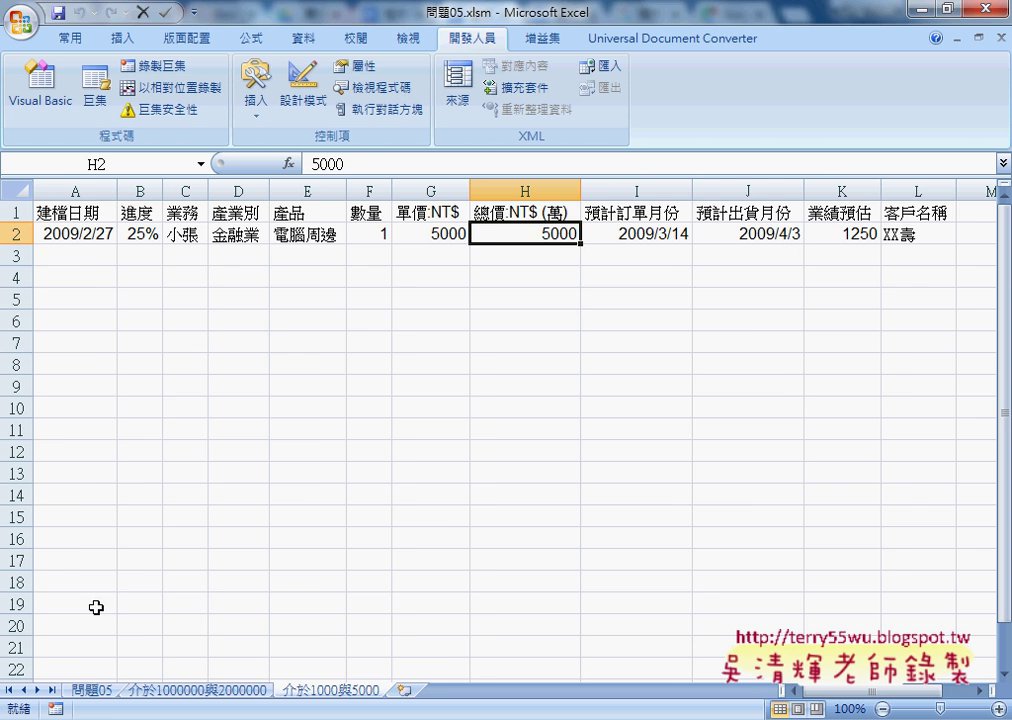
pyautogui.click(96, 690)
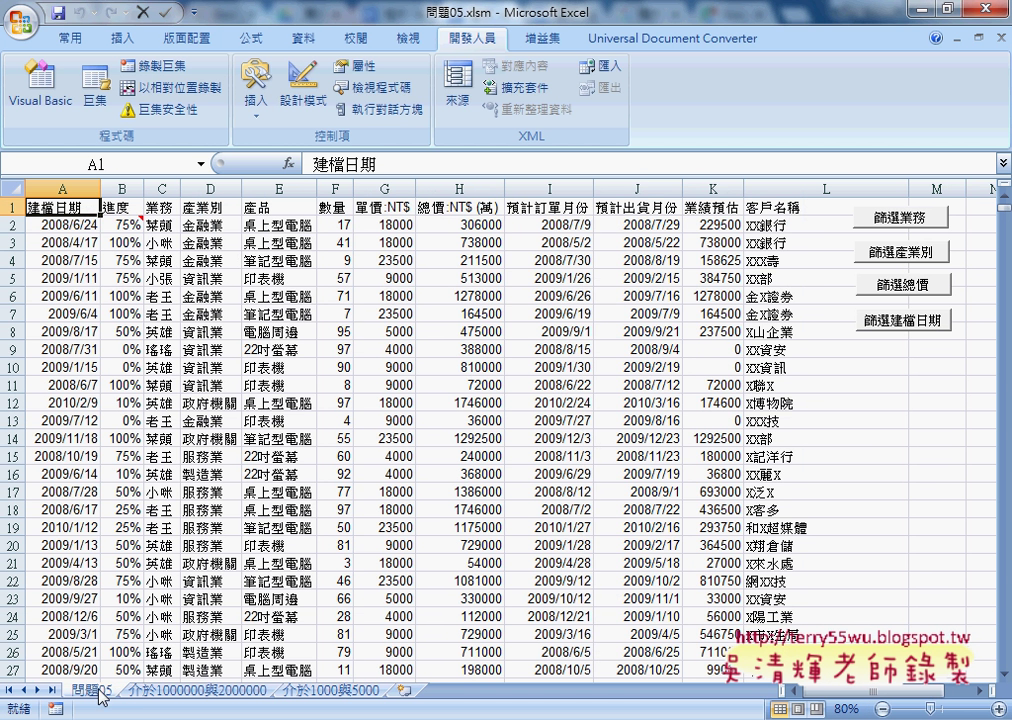
pyautogui.click(903, 285)
pyautogui.write('10')
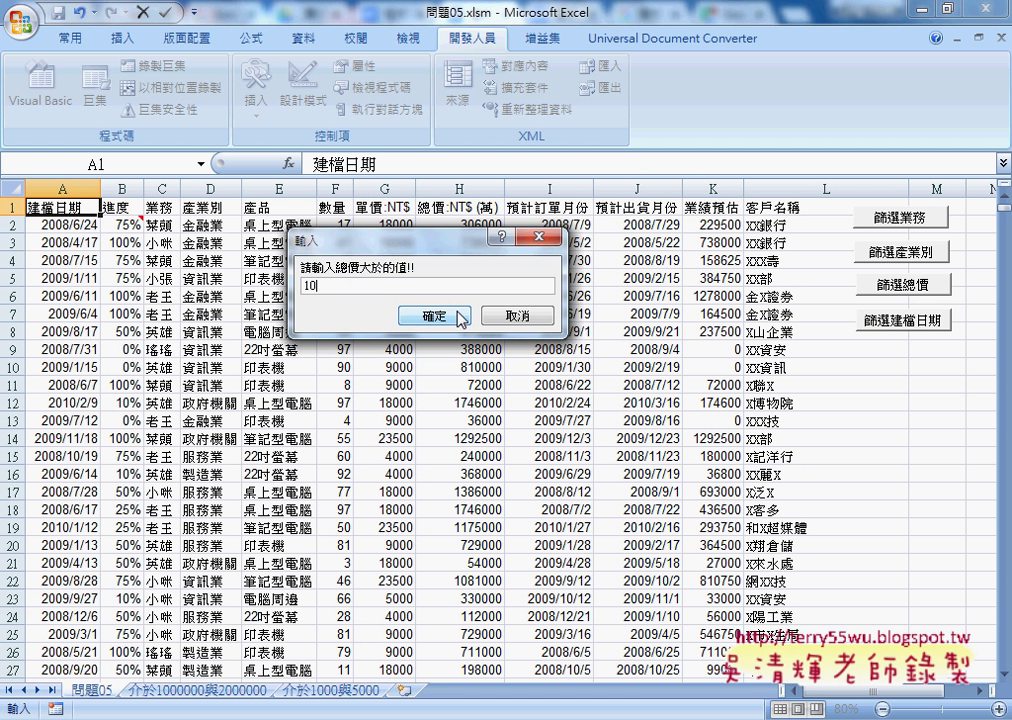
pyautogui.write('00')
pyautogui.click(434, 316)
pyautogui.write('2')
pyautogui.write('000')
pyautogui.click(459, 317)
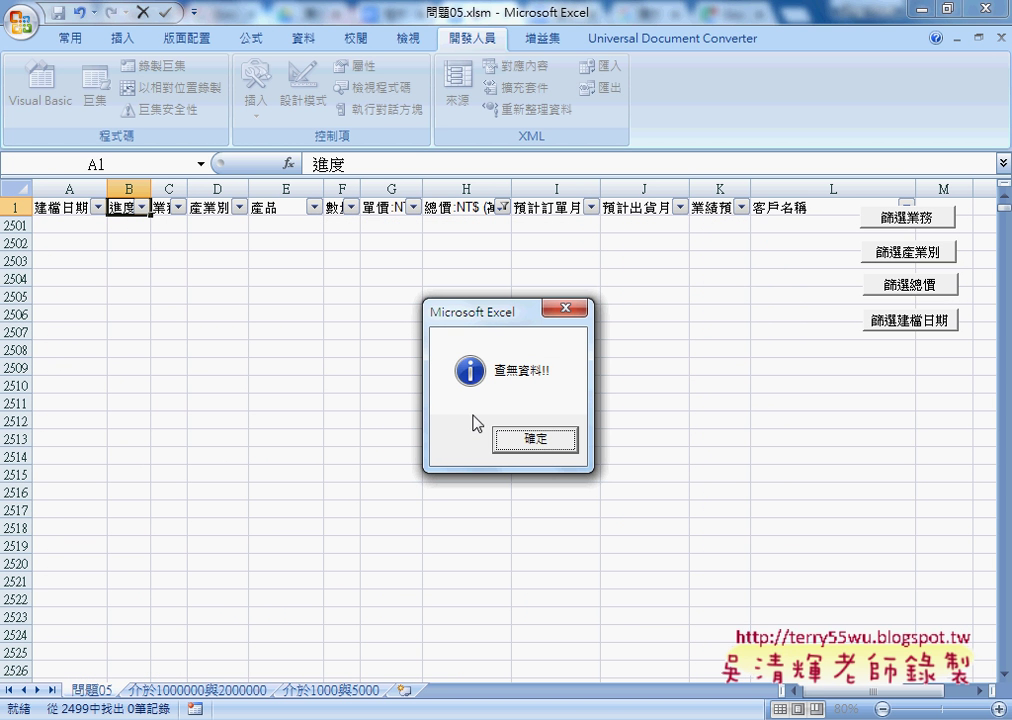
pyautogui.click(537, 443)
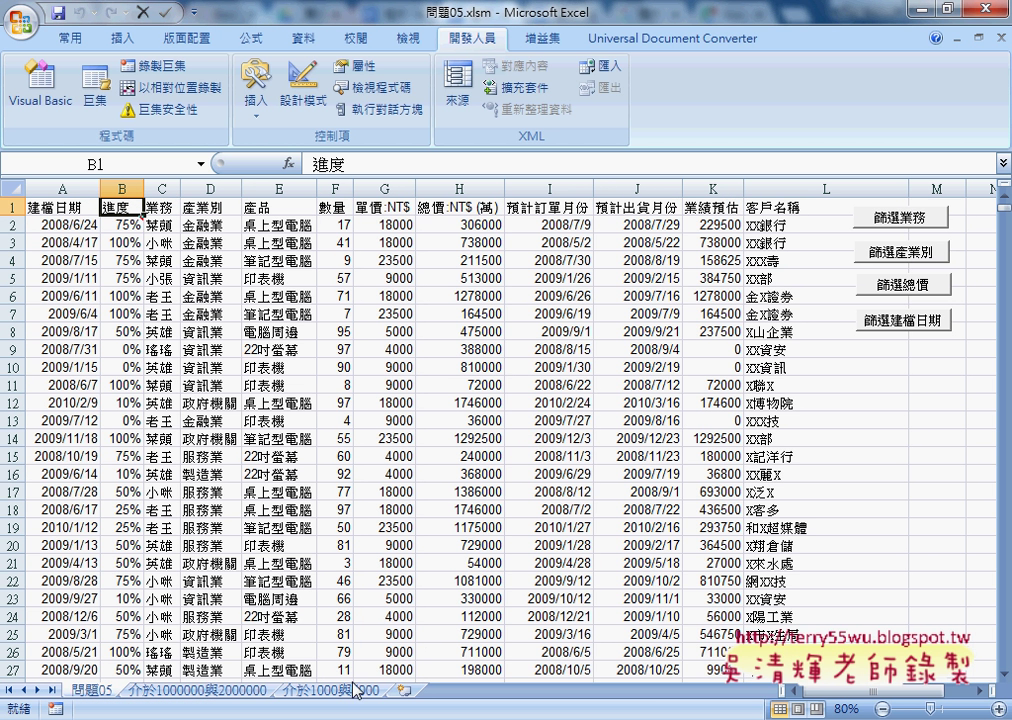
# Step: Open the 篩選總價 button's macro code through 指定巨集 > Edit
pyautogui.rightClick(868, 285)
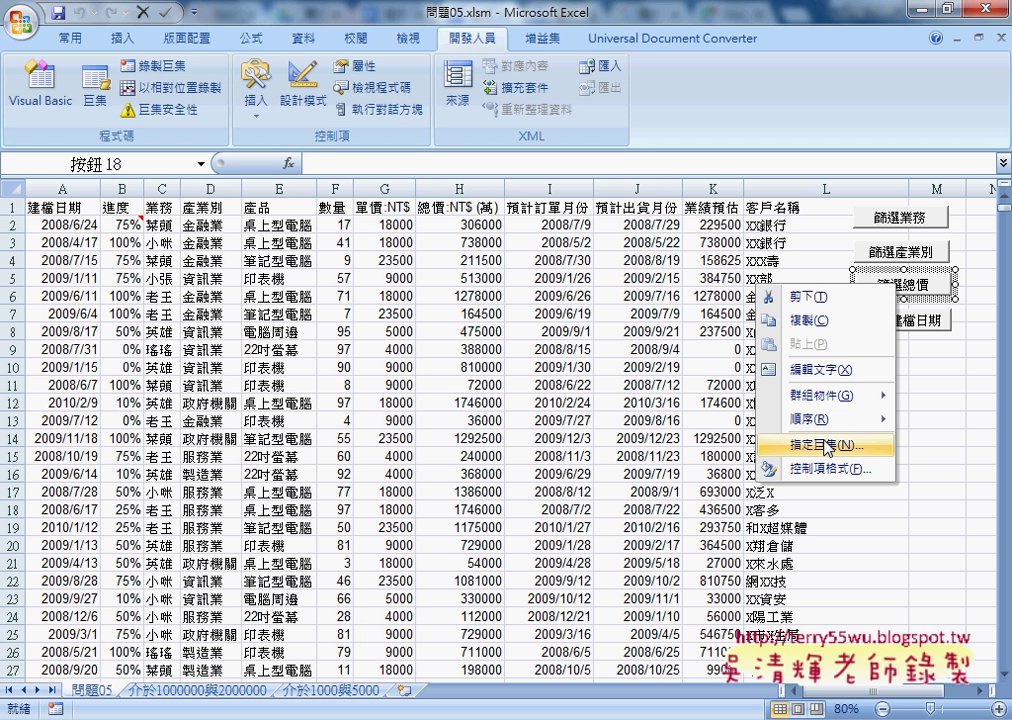
pyautogui.click(818, 444)
pyautogui.click(968, 323)
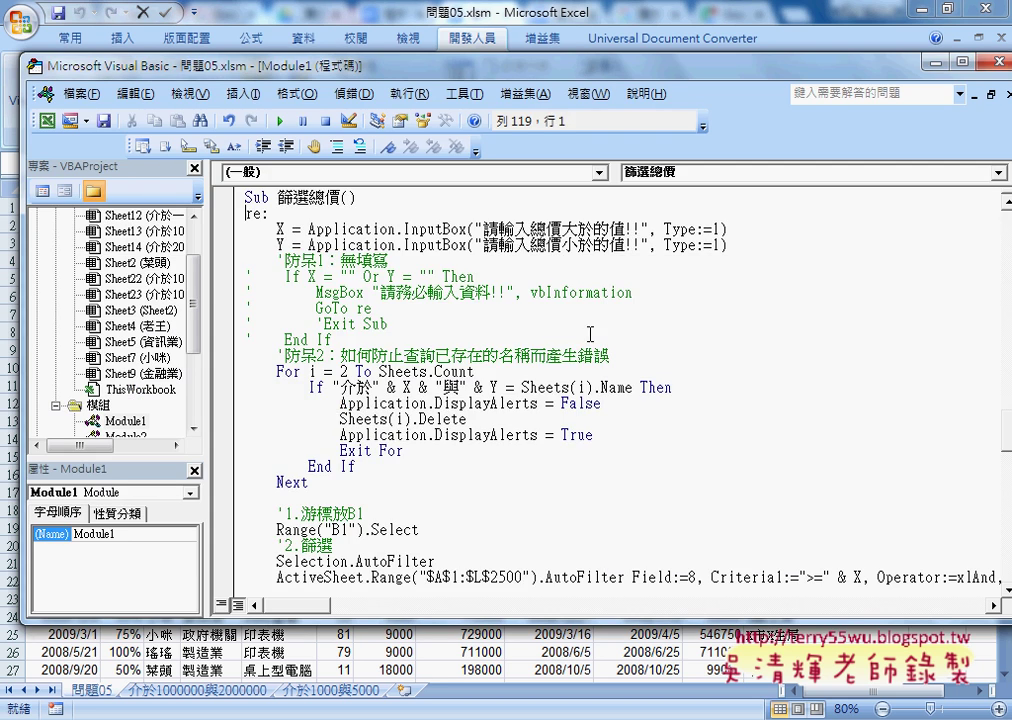
# Step: Select the whole Sub 篩選總價 procedure for copying
pyautogui.moveTo(245, 197)
pyautogui.mouseDown()
pyautogui.moveTo(411, 373)
pyautogui.moveTo(452, 528)
pyautogui.mouseUp()
pyautogui.scroll(3, 460, 530)
pyautogui.scroll(3, 480, 537)
pyautogui.scroll(4, 385, 425)
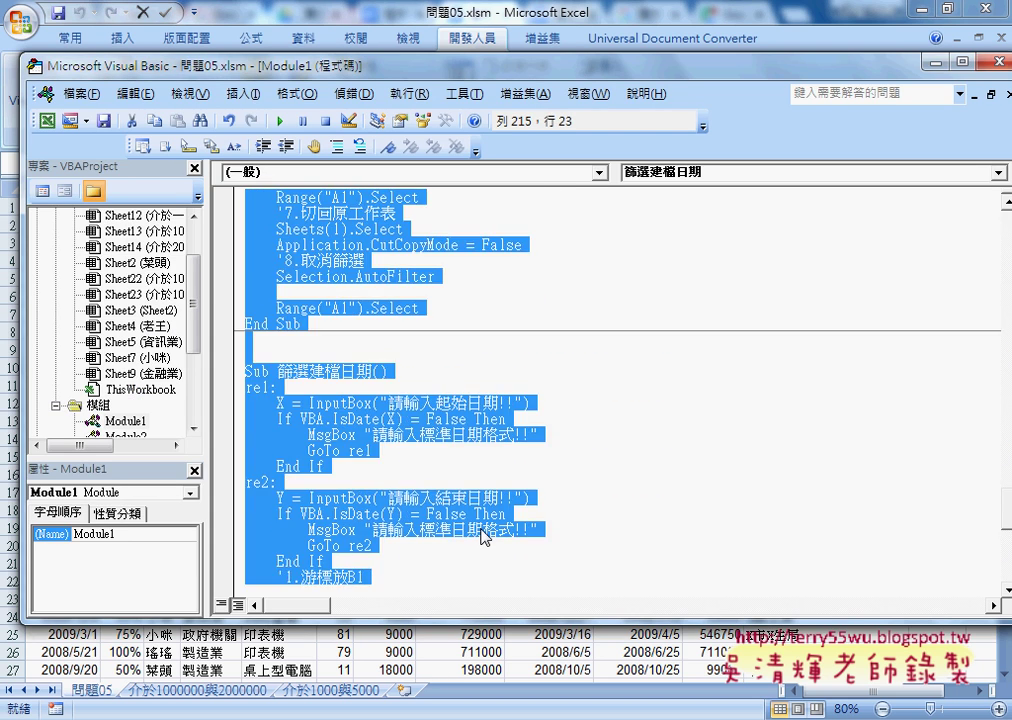
pyautogui.scroll(3, 332, 318)
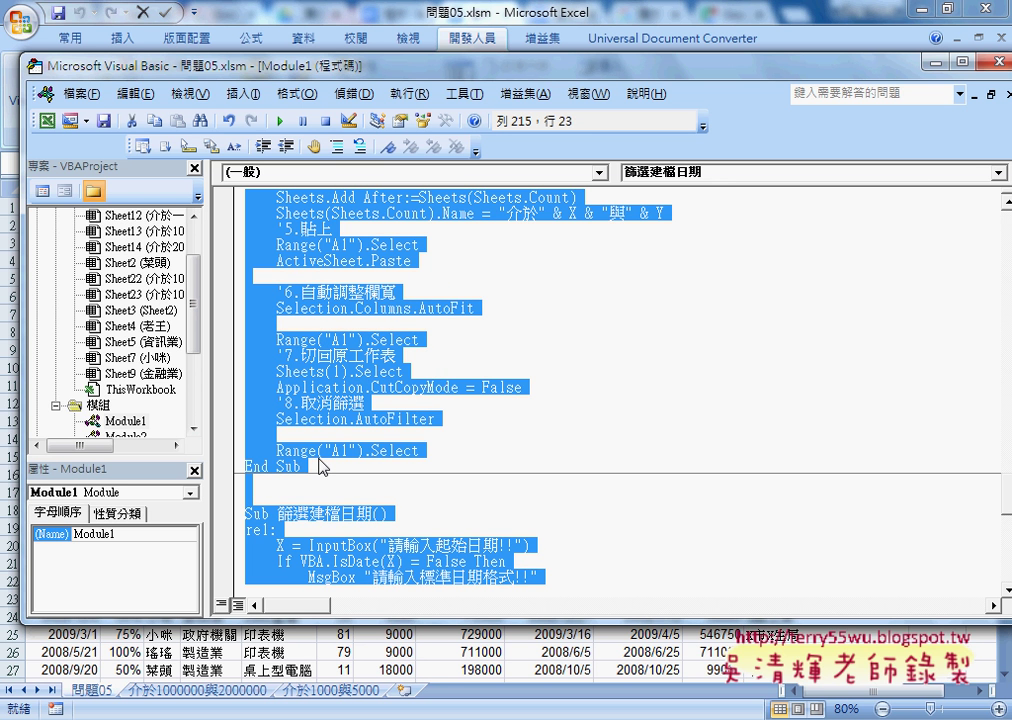
pyautogui.press('Delete')
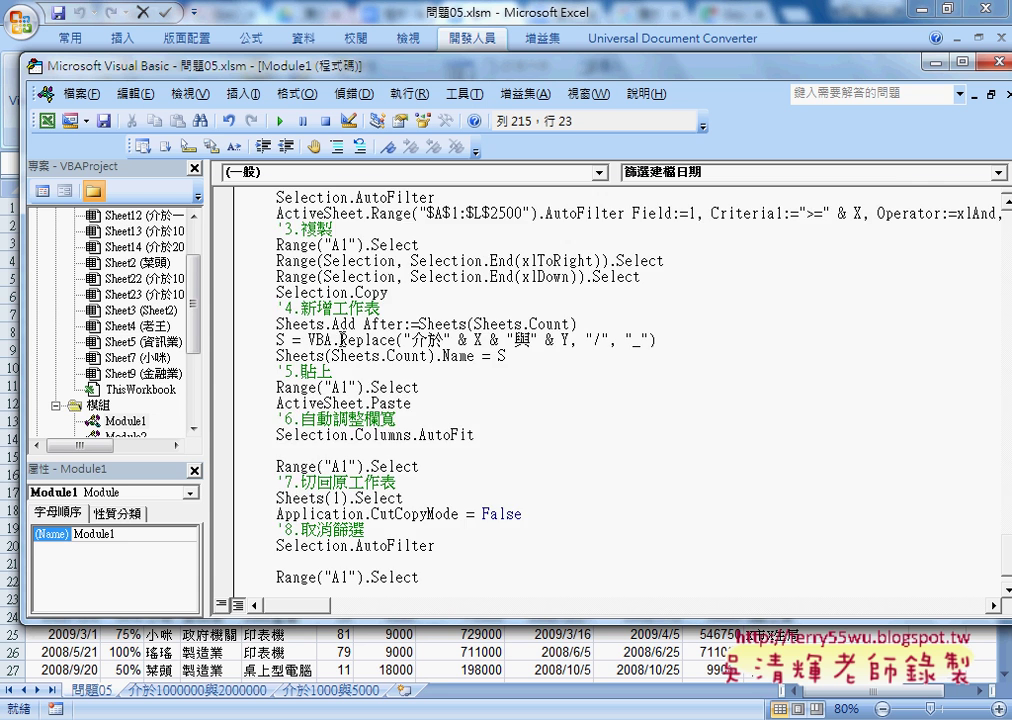
pyautogui.scroll(2, 330, 336)
pyautogui.scroll(3, 330, 336)
pyautogui.scroll(2, 330, 336)
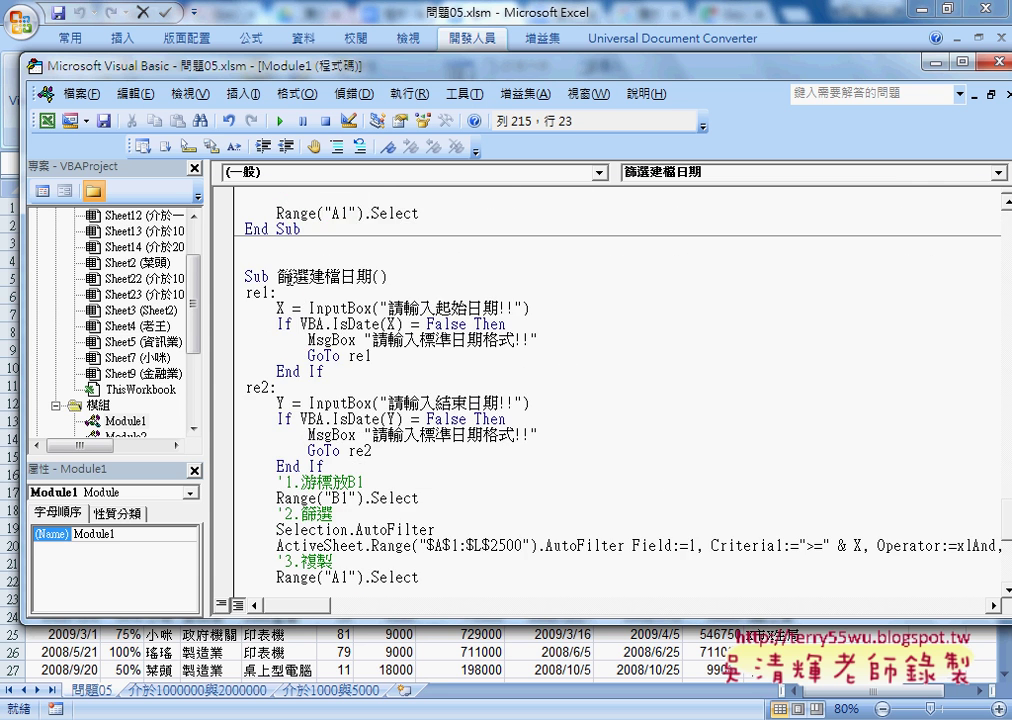
pyautogui.scroll(4, 341, 338)
pyautogui.scroll(1, 325, 463)
pyautogui.click(325, 463)
pyautogui.scroll(4, 256, 360)
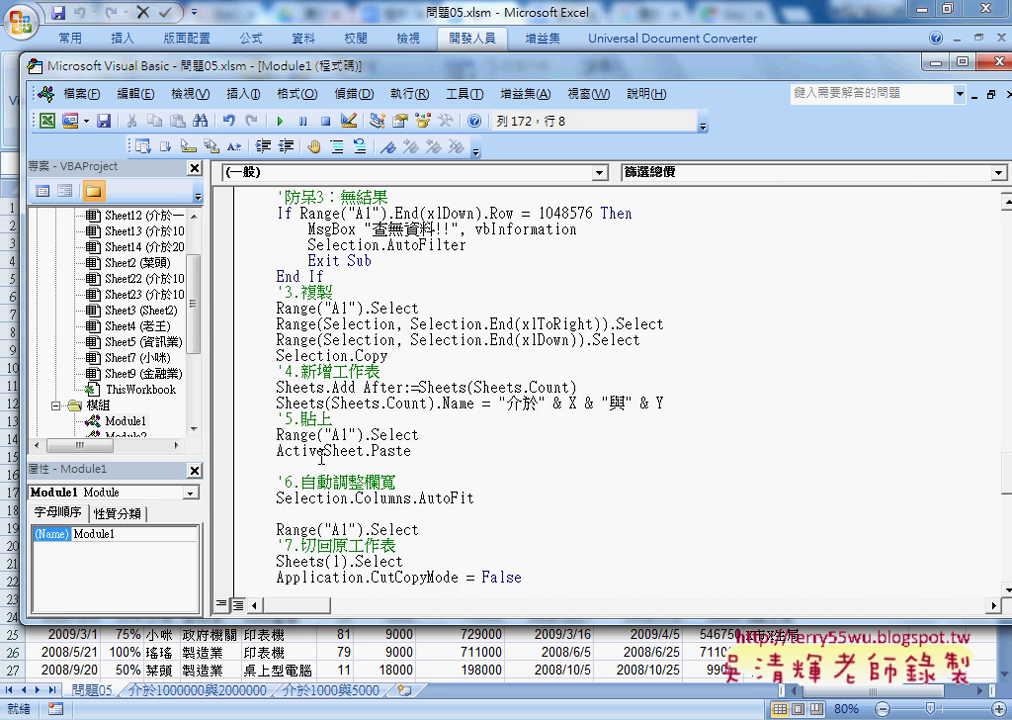
pyautogui.scroll(6, 256, 360)
pyautogui.scroll(8, 256, 360)
pyautogui.keyDown('shift'); pyautogui.click(240, 323); pyautogui.keyUp('shift')
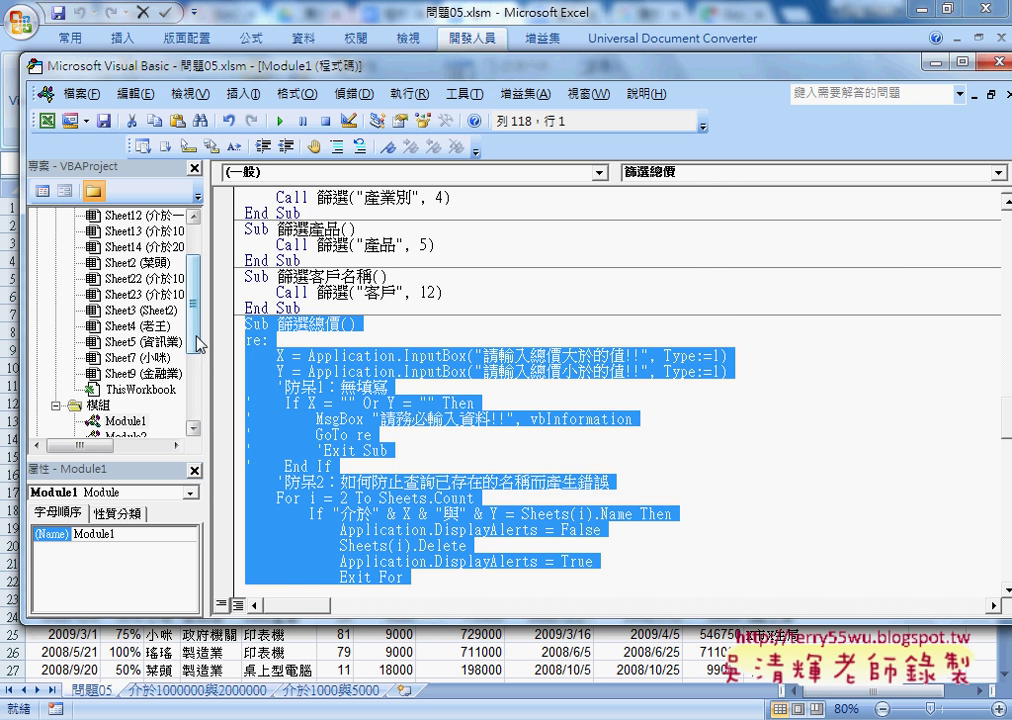
# Step: Select the 範例：台北市實價登錄.xlsx project in the Project pane
pyautogui.click(125, 420)
pyautogui.scroll(-3, 200, 421)
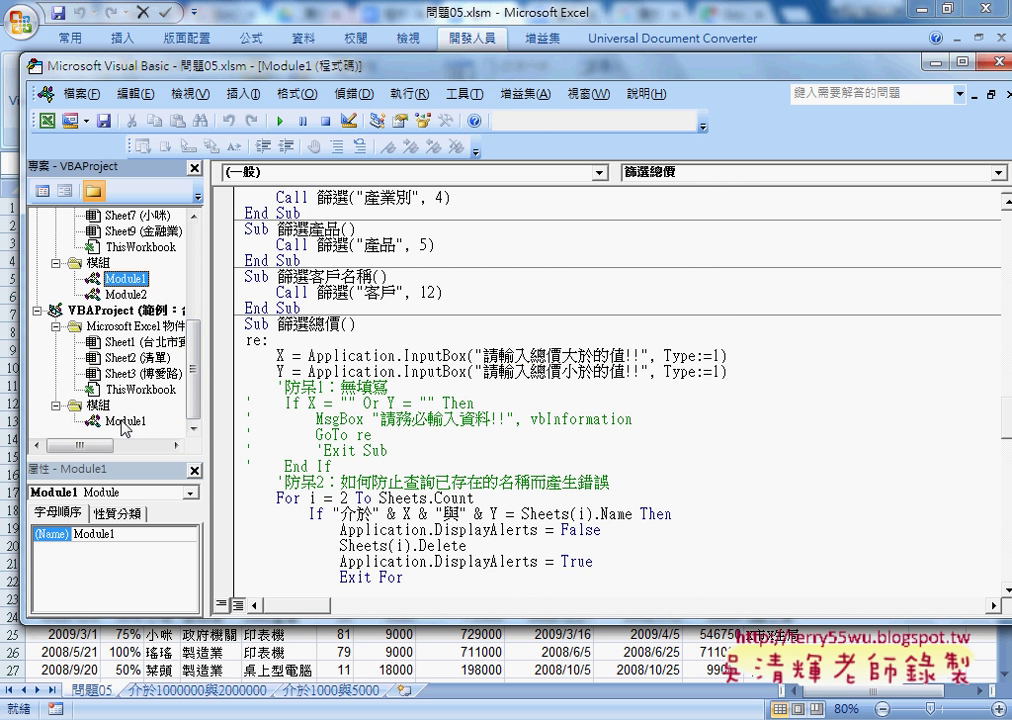
pyautogui.click(170, 311)
# Step: Drag the Project Explorer wider and select the 範例：台北市實價登錄.xlsx VBAProject
pyautogui.moveTo(208, 318); pyautogui.dragTo(321, 318)
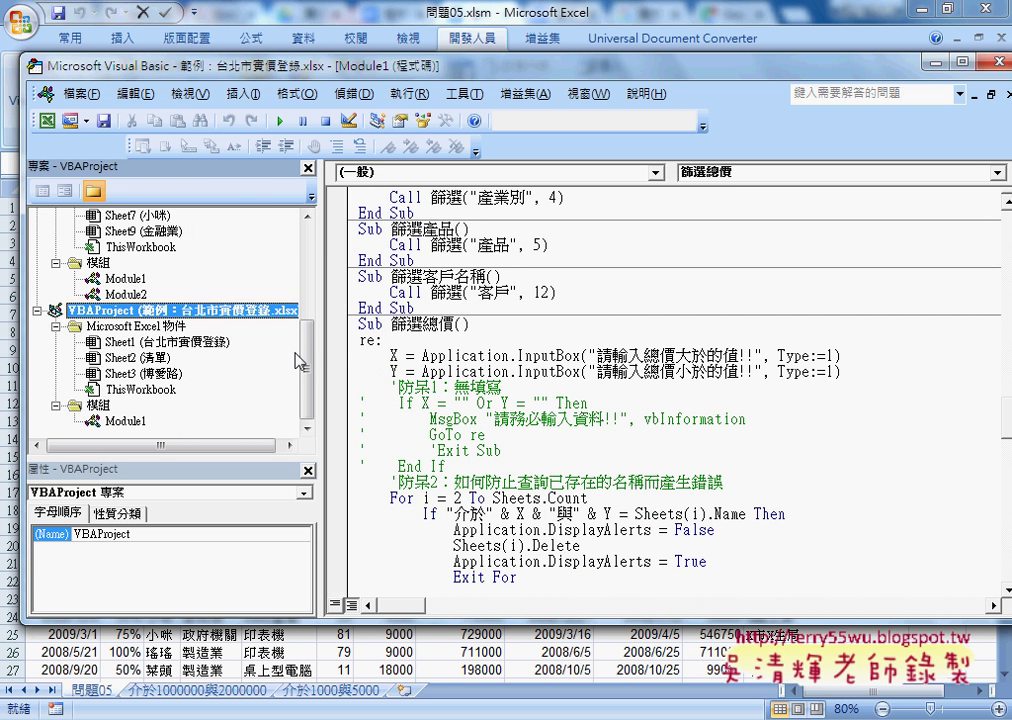
pyautogui.moveTo(306, 370); pyautogui.dragTo(309, 254)
pyautogui.click(178, 228)
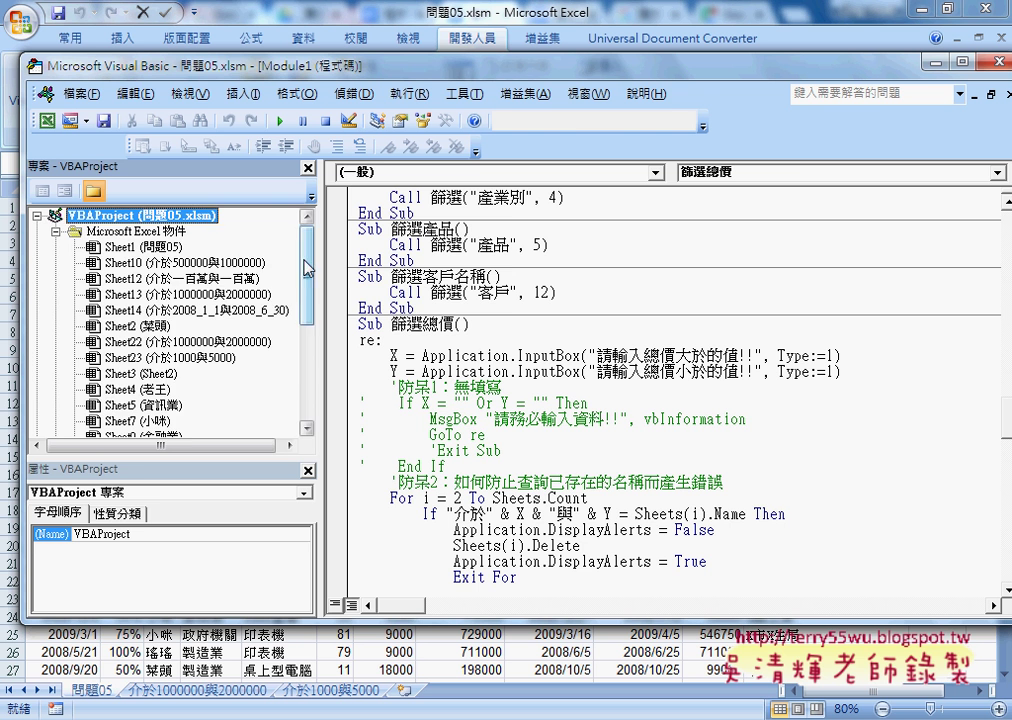
pyautogui.scroll(-5, 184, 300)
pyautogui.click(182, 311)
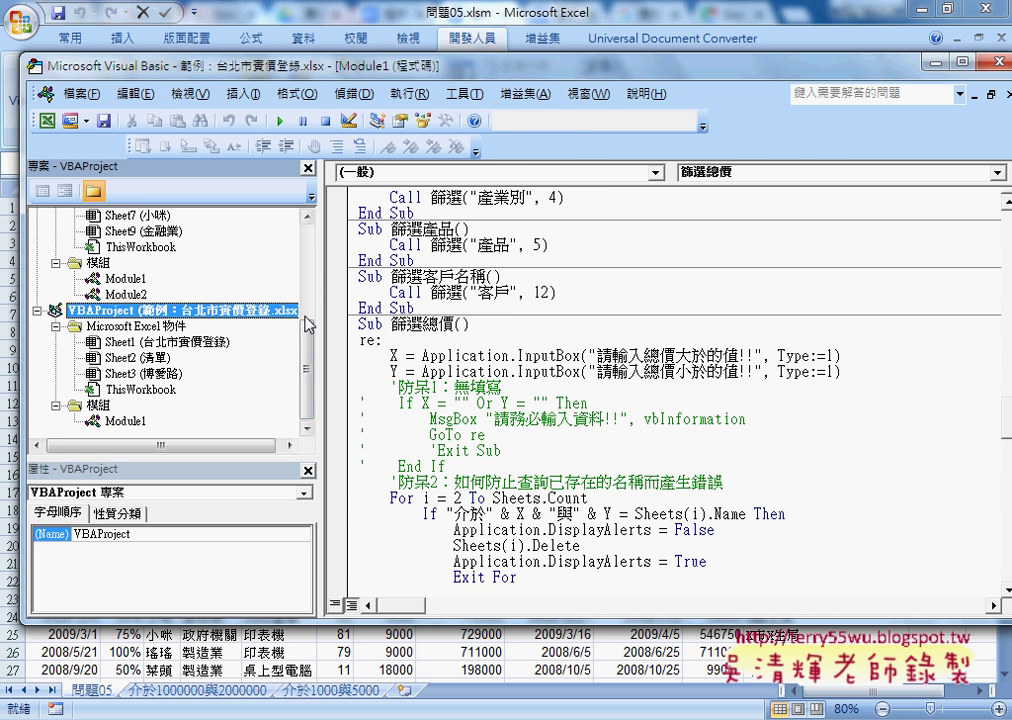
pyautogui.moveTo(318, 316); pyautogui.dragTo(470, 330)
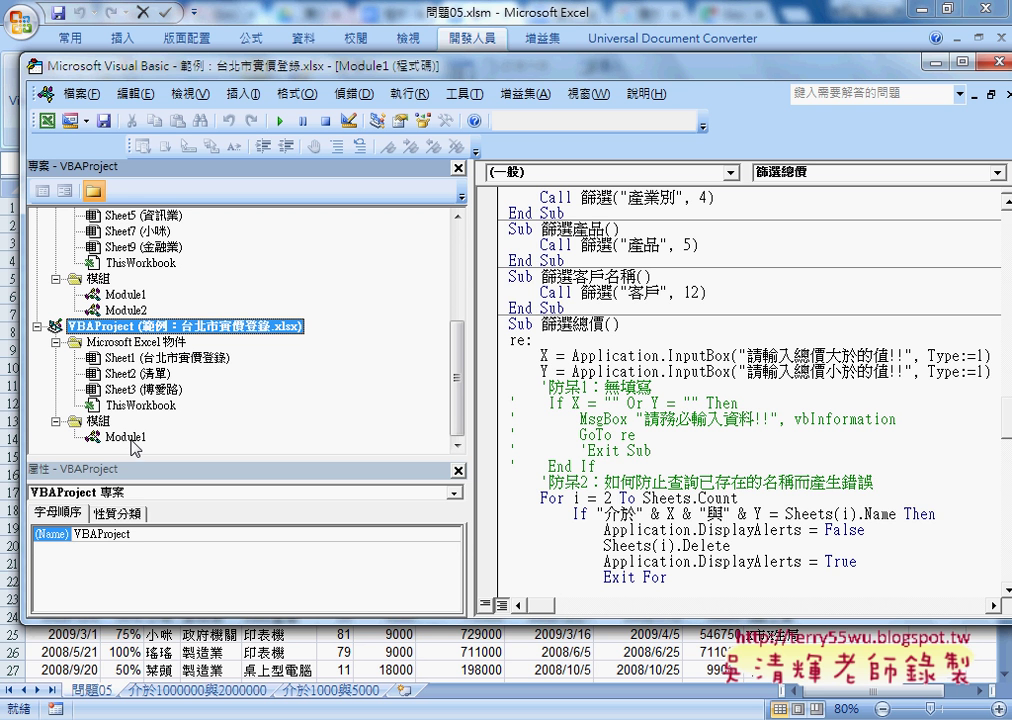
# Step: Paste the copied 篩選總價 code over the old procedure in the Taipei project's Module1
pyautogui.doubleClick(125, 438)
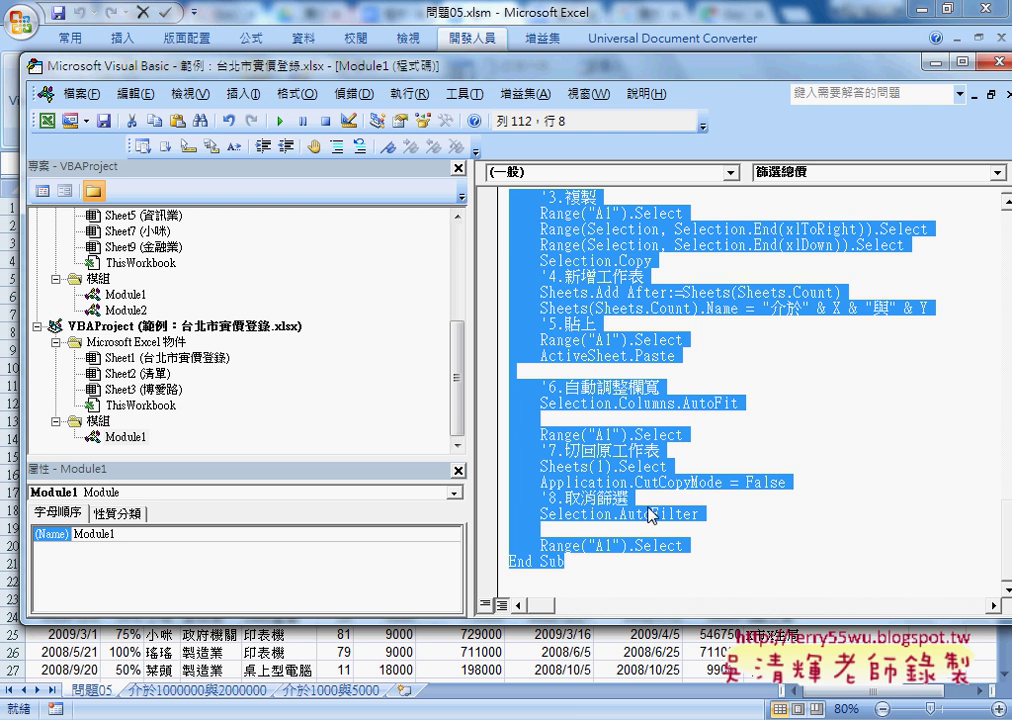
pyautogui.scroll(3, 585, 548)
pyautogui.scroll(4, 585, 548)
pyautogui.scroll(3, 585, 548)
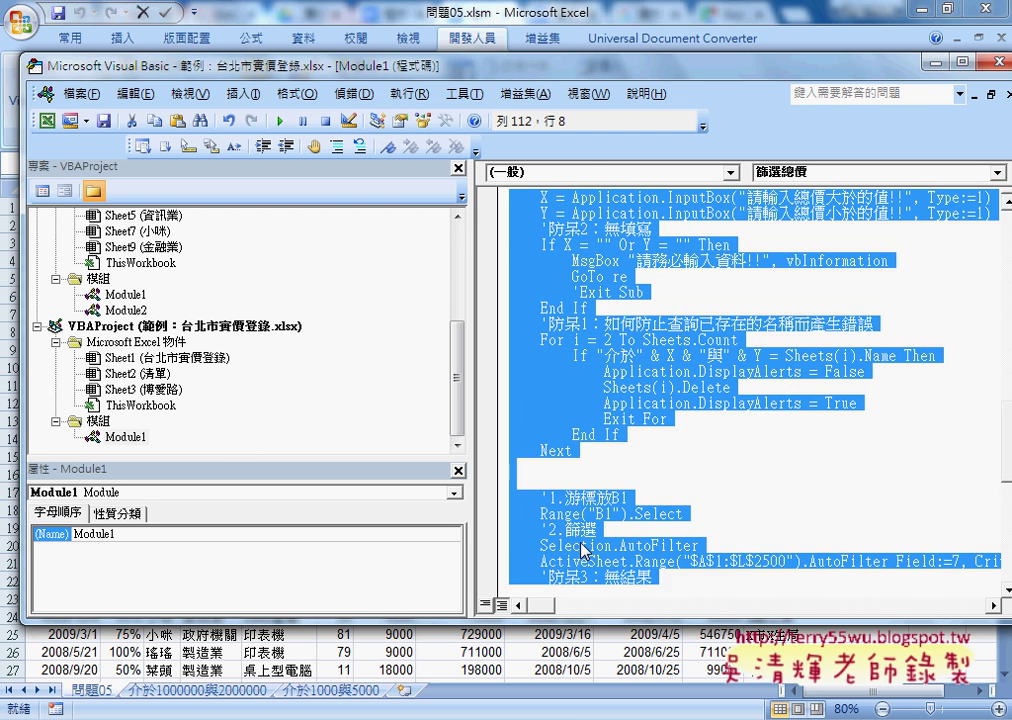
pyautogui.scroll(3, 585, 548)
pyautogui.rightClick(581, 386)
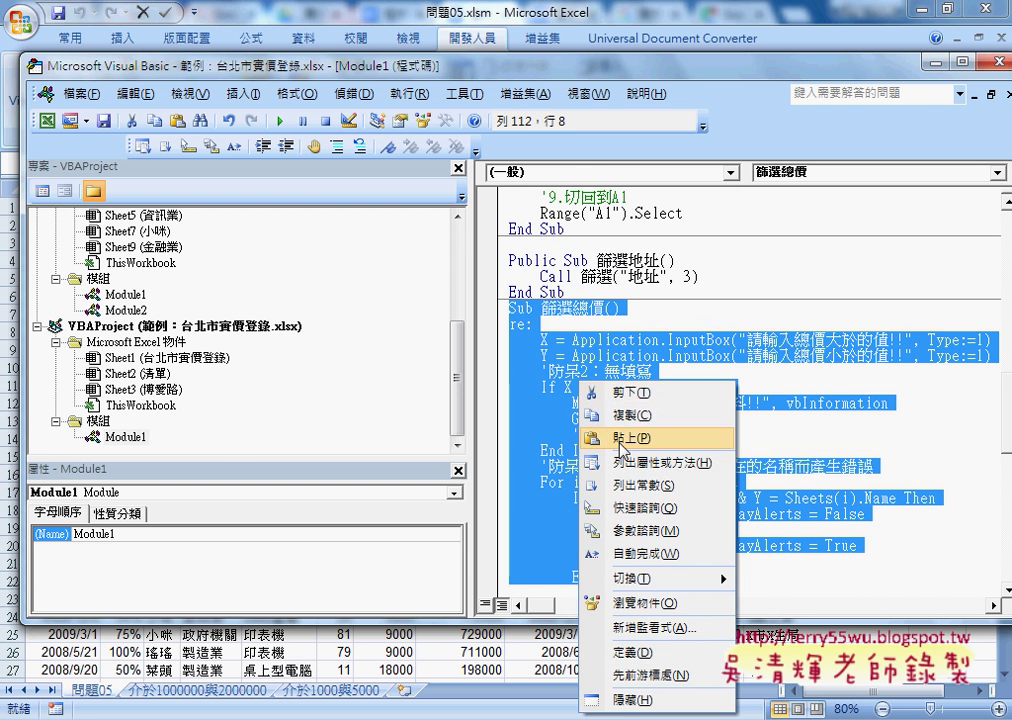
pyautogui.click(590, 395)
# Step: Switch to the 範例：台北市實價登錄.xlsx workbook's 台北市實價登錄 sheet
pyautogui.moveTo(420, 353); pyautogui.dragTo(218, 353)
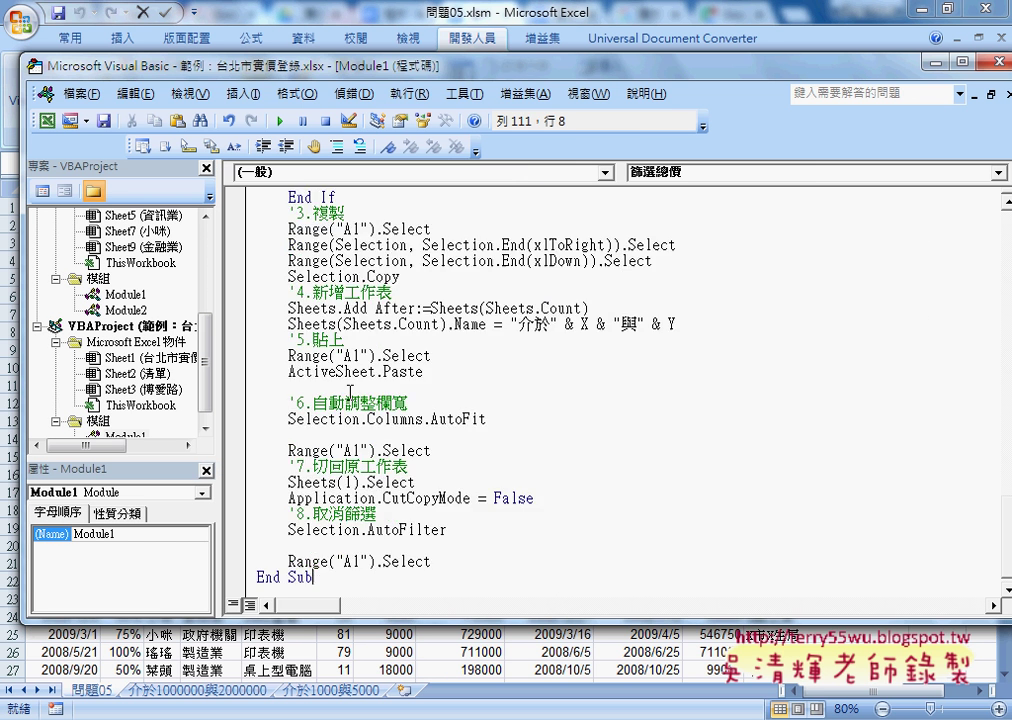
pyautogui.scroll(3, 479, 389)
pyautogui.scroll(1, 431, 401)
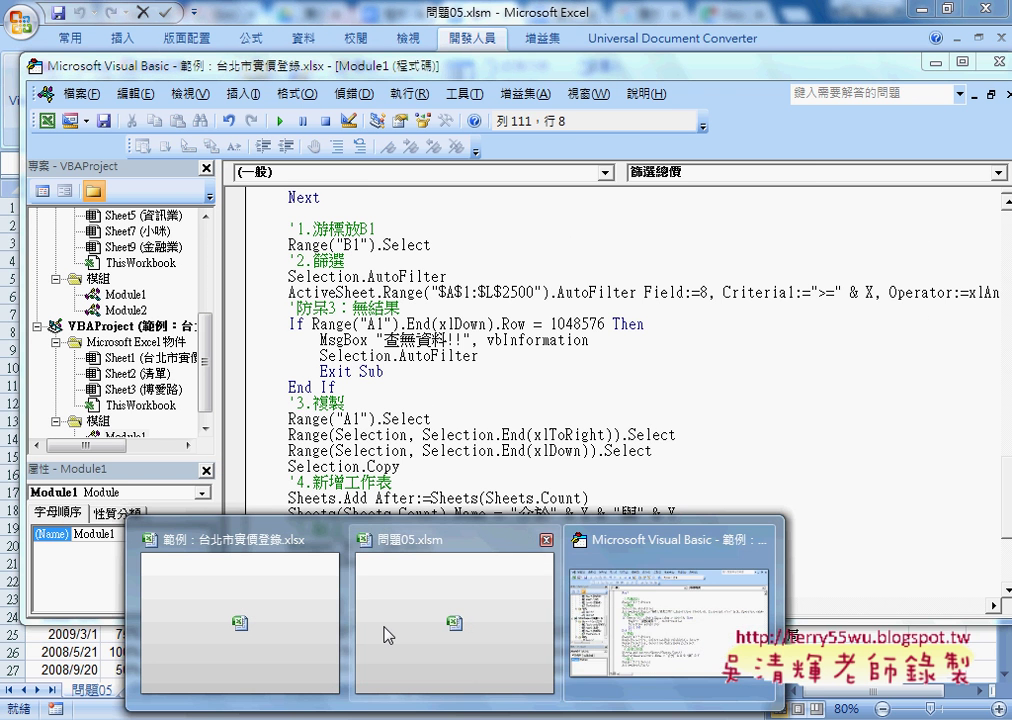
pyautogui.click(255, 615)
pyautogui.click(345, 188)
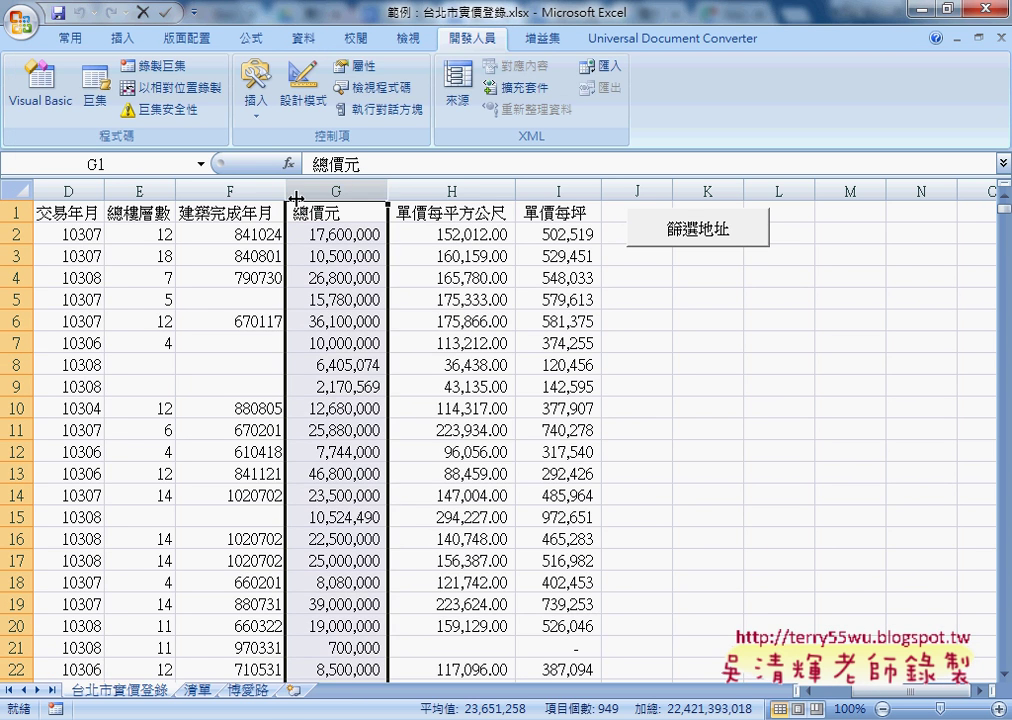
pyautogui.click(395, 188)
pyautogui.click(341, 185)
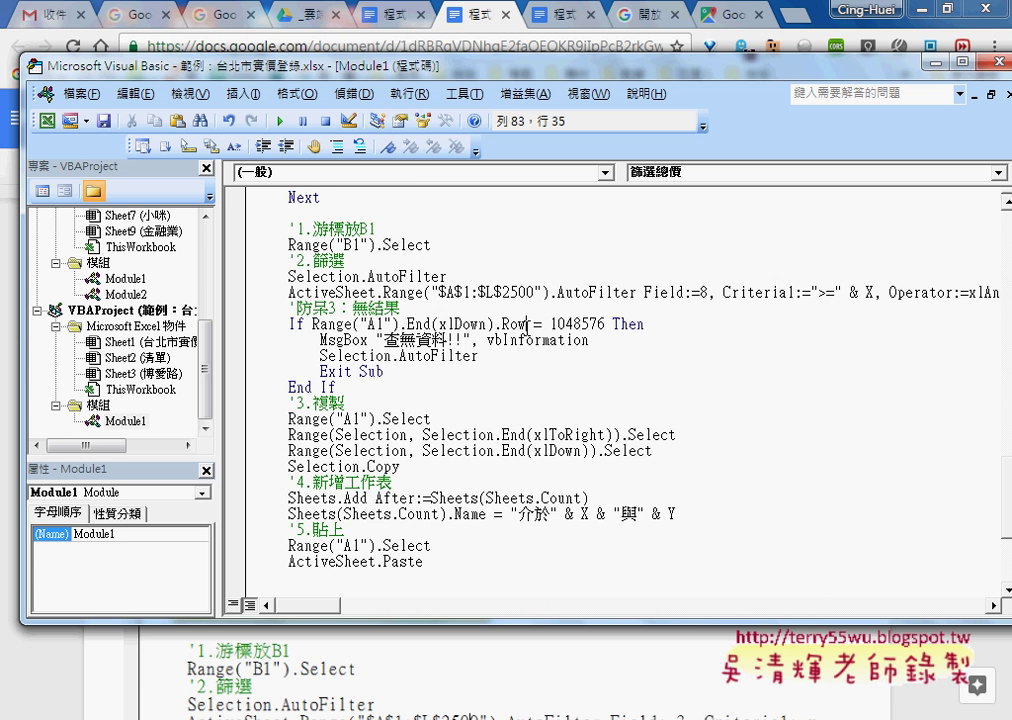
pyautogui.scroll(2, 743, 210)
pyautogui.scroll(2, 743, 210)
pyautogui.scroll(2, 600, 300)
pyautogui.click(527, 328)
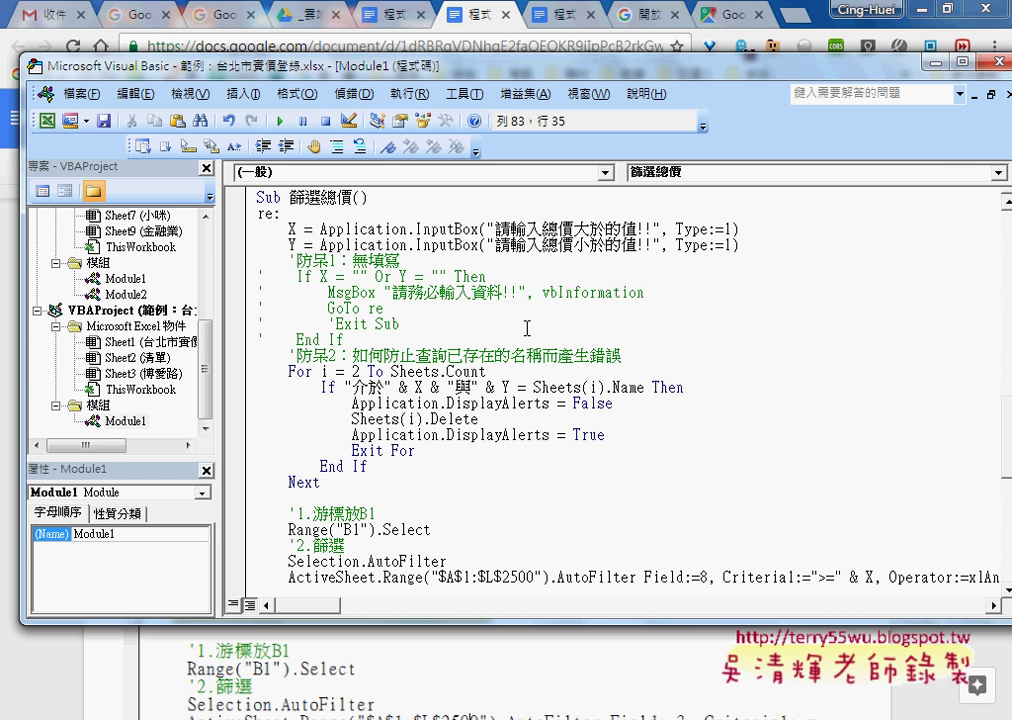
pyautogui.scroll(-3, 527, 328)
pyautogui.doubleClick(704, 435)
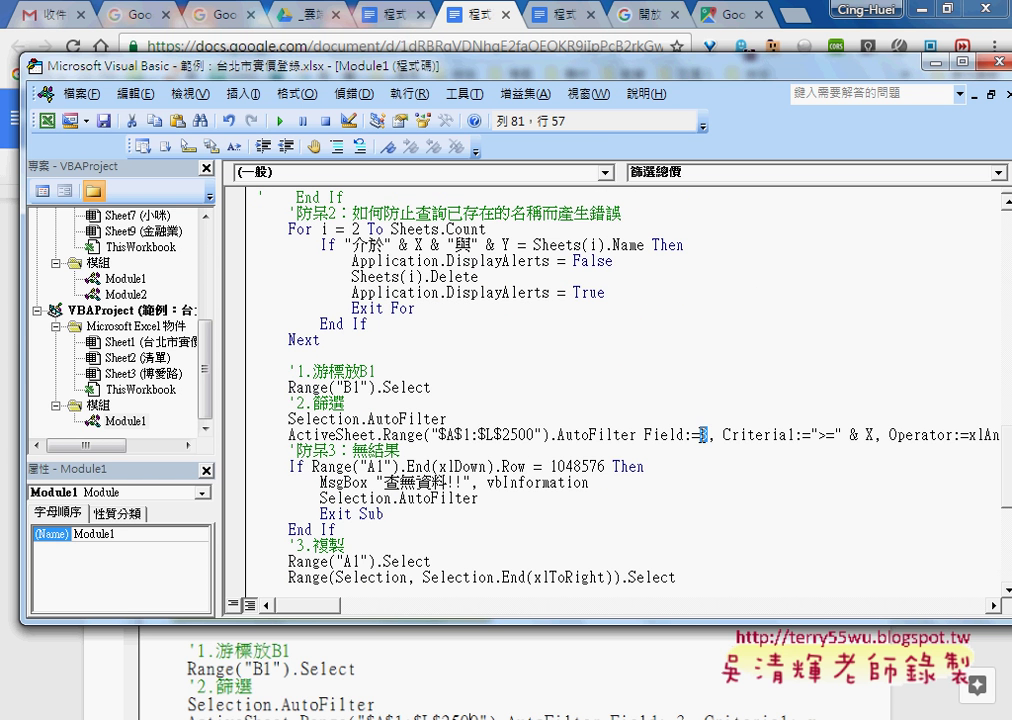
pyautogui.write('7')
pyautogui.scroll(-1, 737, 480)
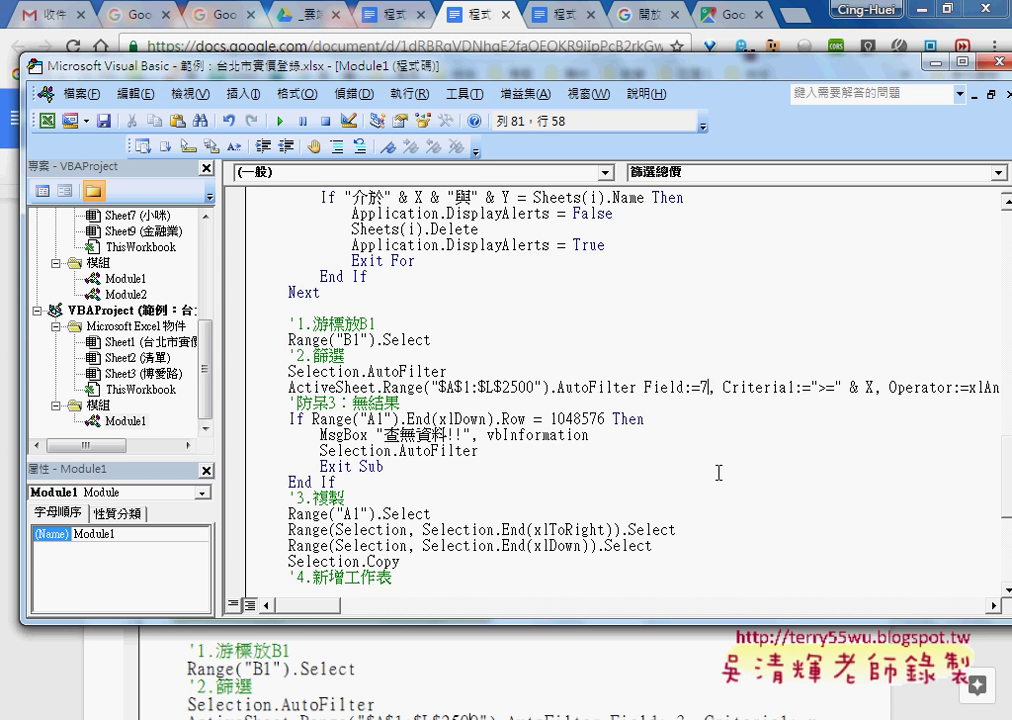
pyautogui.scroll(-1, 719, 473)
pyautogui.scroll(-2, 718, 473)
pyautogui.scroll(-1, 719, 473)
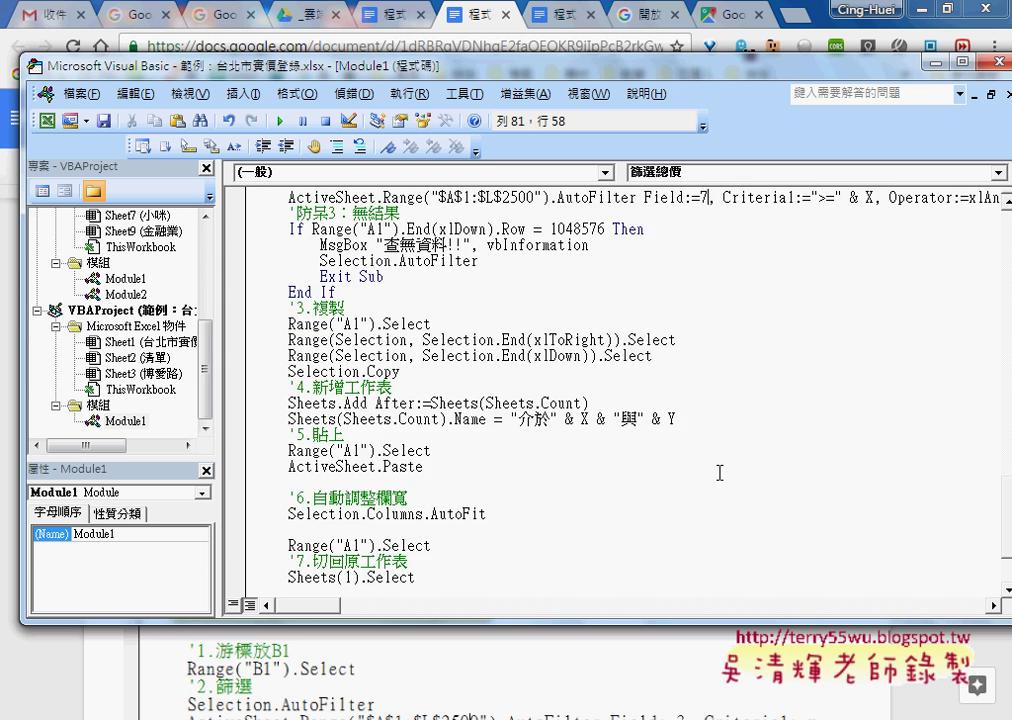
pyautogui.scroll(-1, 719, 473)
pyautogui.scroll(-1, 719, 473)
pyautogui.scroll(3, 719, 473)
pyautogui.scroll(5, 719, 473)
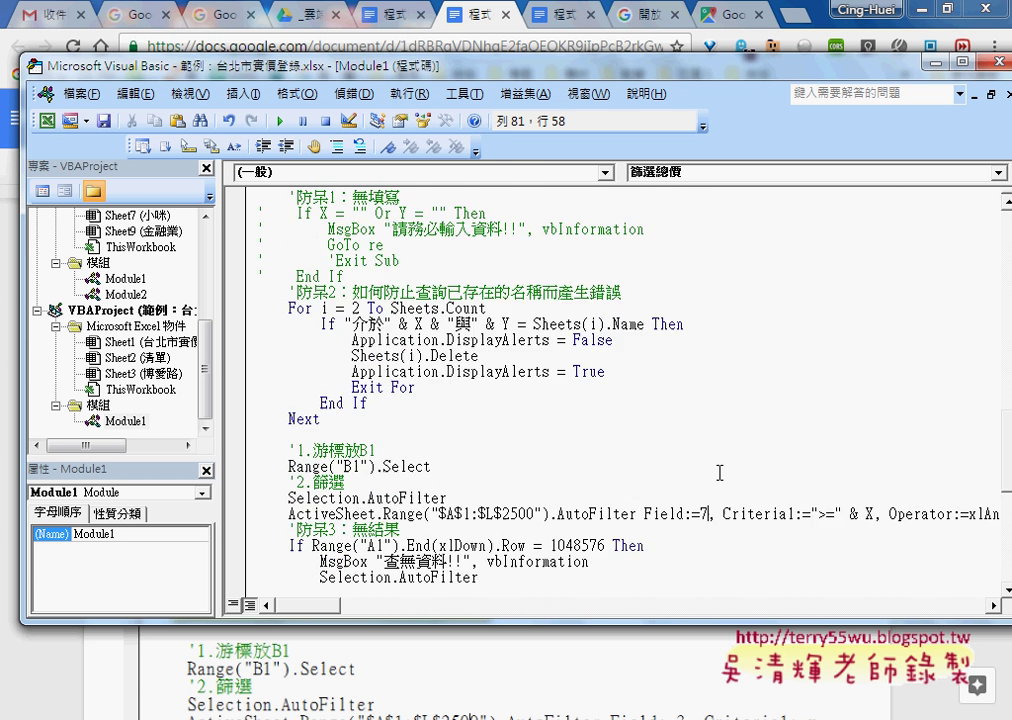
pyautogui.scroll(2, 719, 473)
pyautogui.scroll(1, 719, 473)
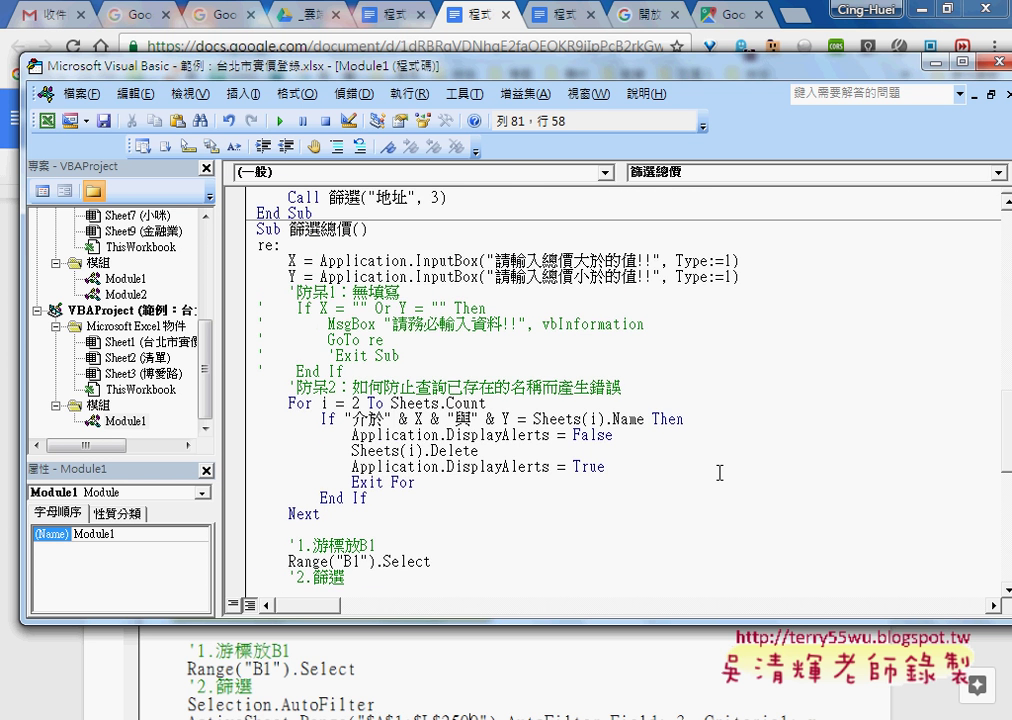
pyautogui.scroll(1, 719, 473)
pyautogui.click(575, 398)
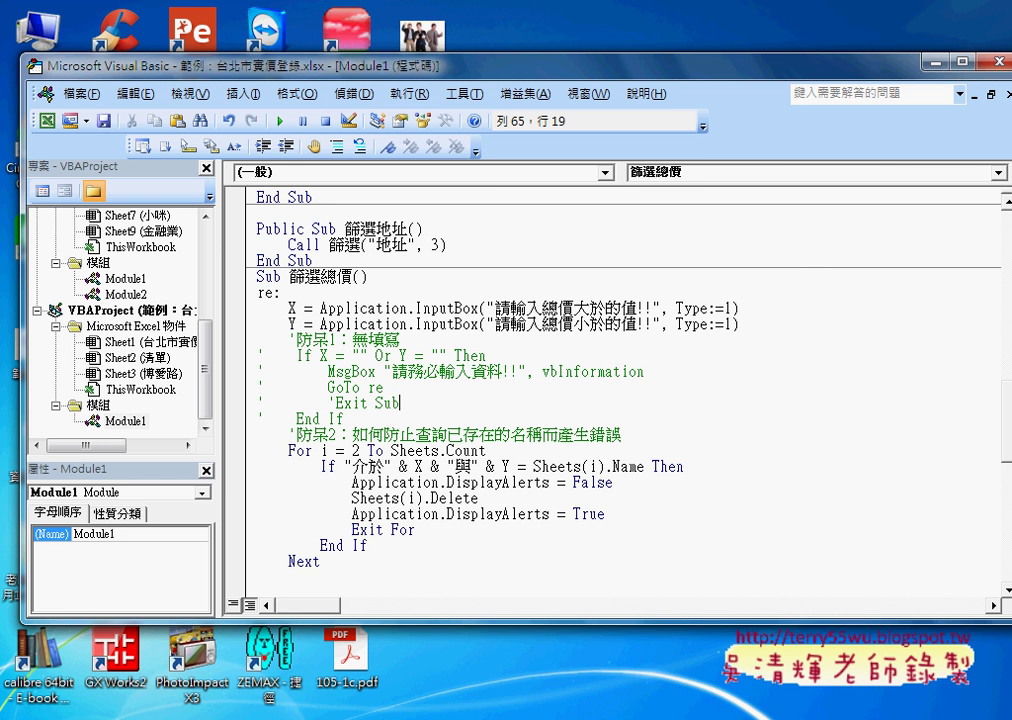
# Step: Run 篩選總價 with a minimum of 1000000 and a maximum of 9900000
pyautogui.click(280, 683)
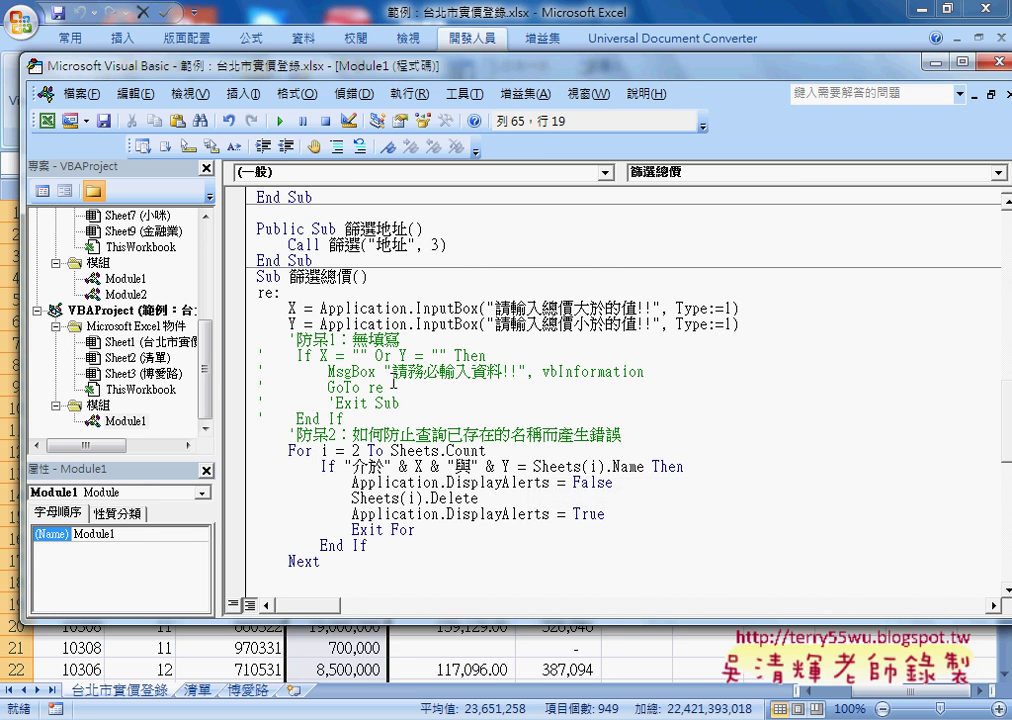
pyautogui.click(276, 122)
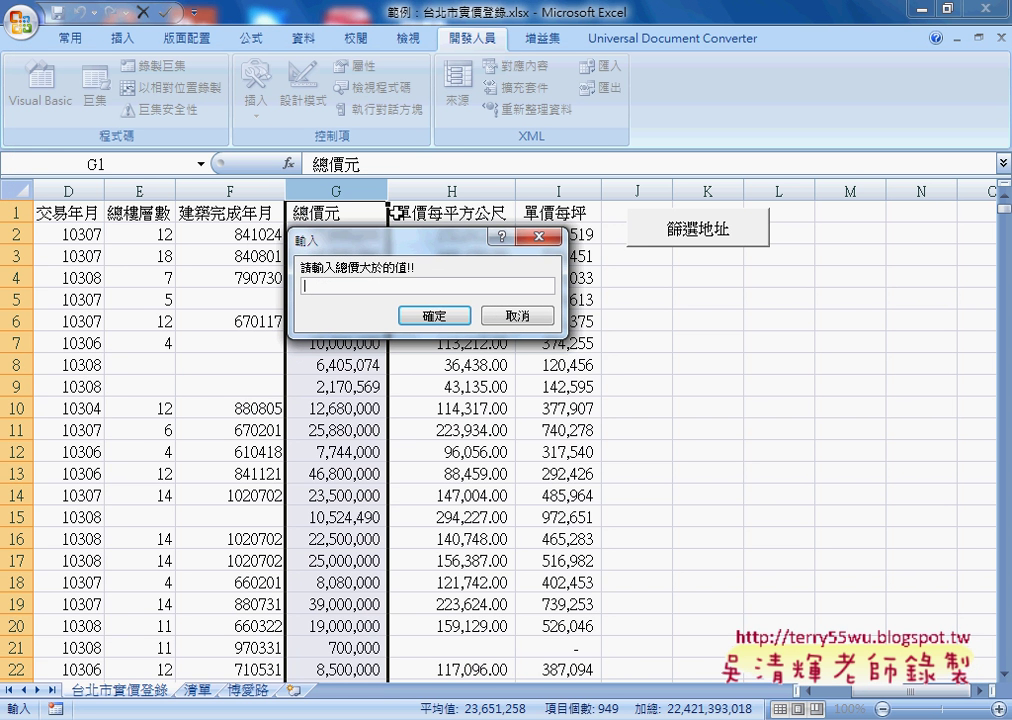
pyautogui.write('1')
pyautogui.write('00000')
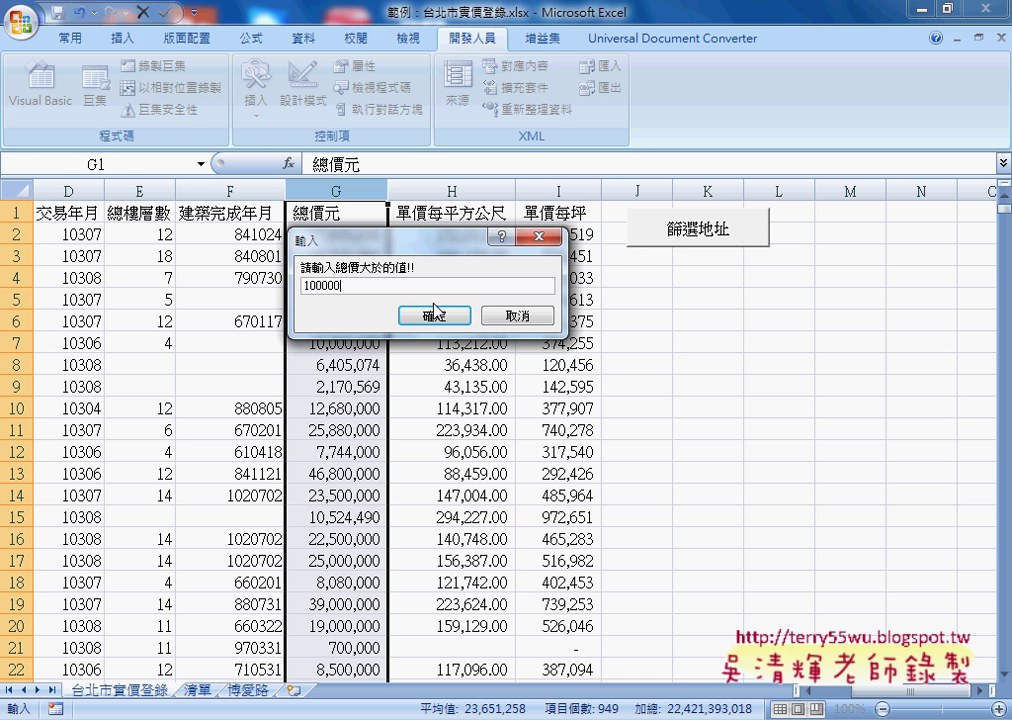
pyautogui.write('0')
pyautogui.click(433, 314)
pyautogui.write('990')
pyautogui.write('0000')
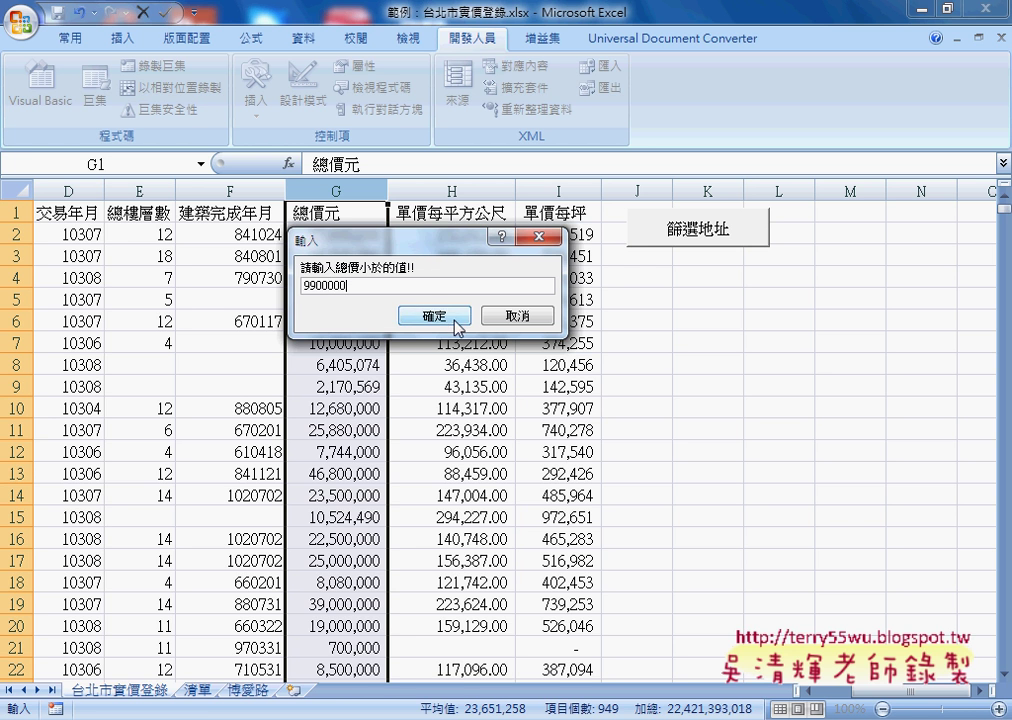
pyautogui.click(433, 313)
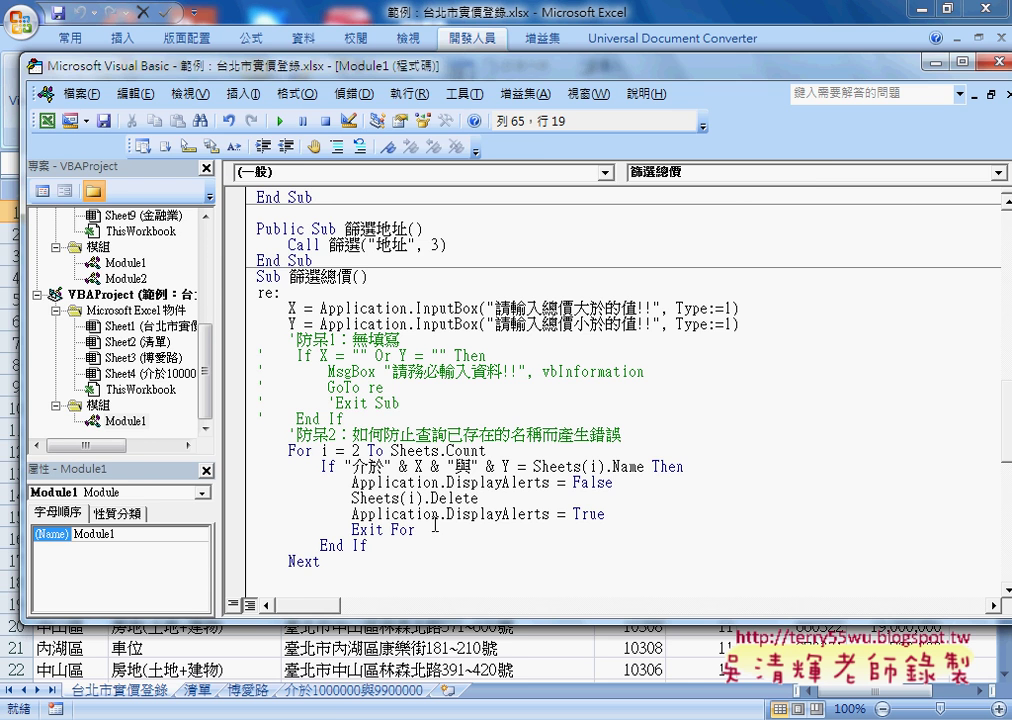
# Step: Review the addresses in cells C2–C7 of the 介於1000000與9900000 result sheet
pyautogui.click(330, 698)
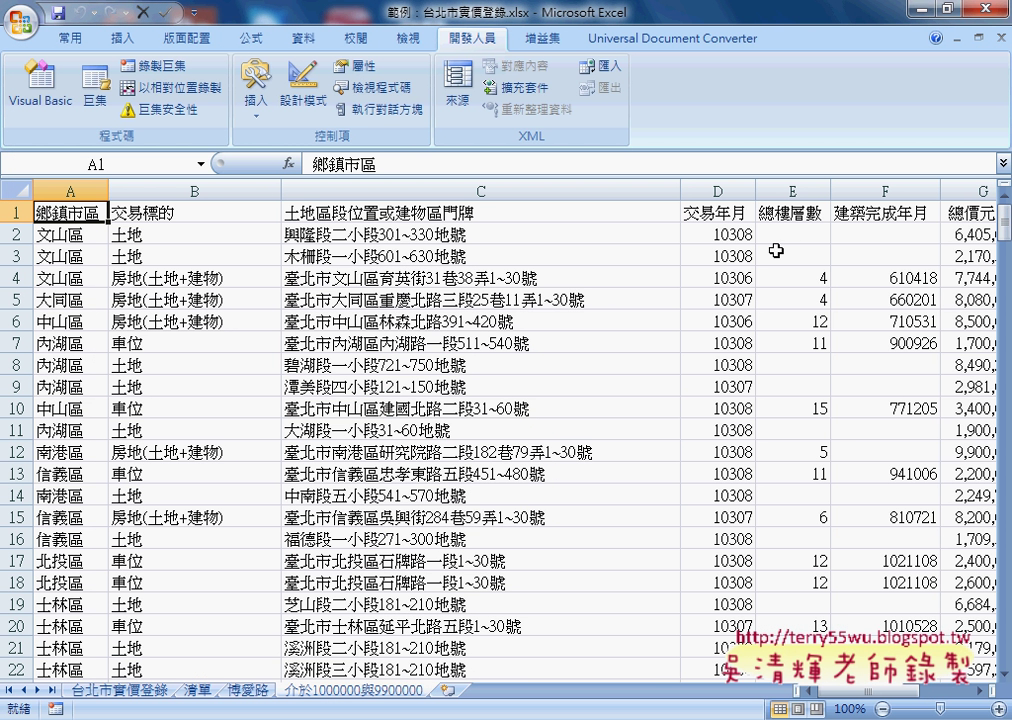
pyautogui.click(347, 243)
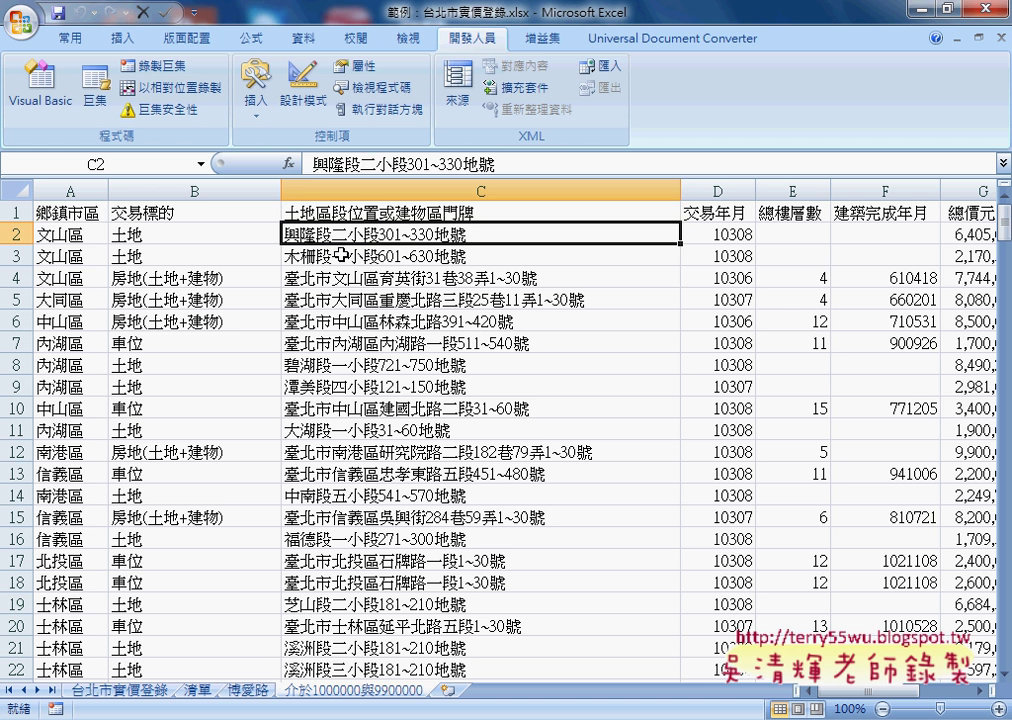
pyautogui.click(347, 256)
pyautogui.click(345, 285)
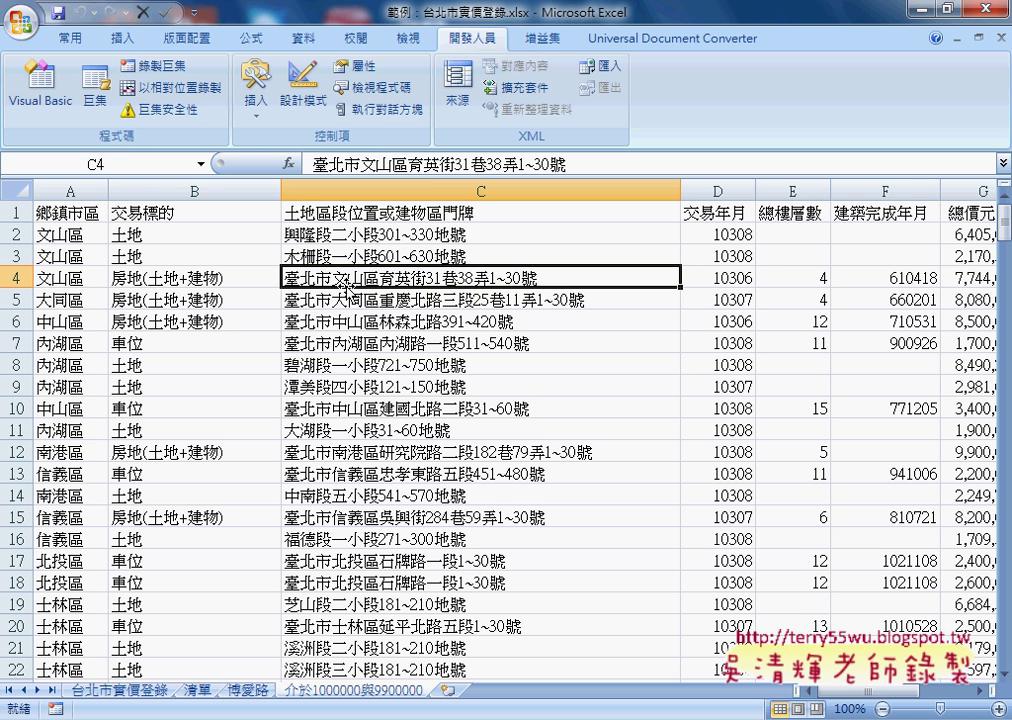
pyautogui.click(353, 300)
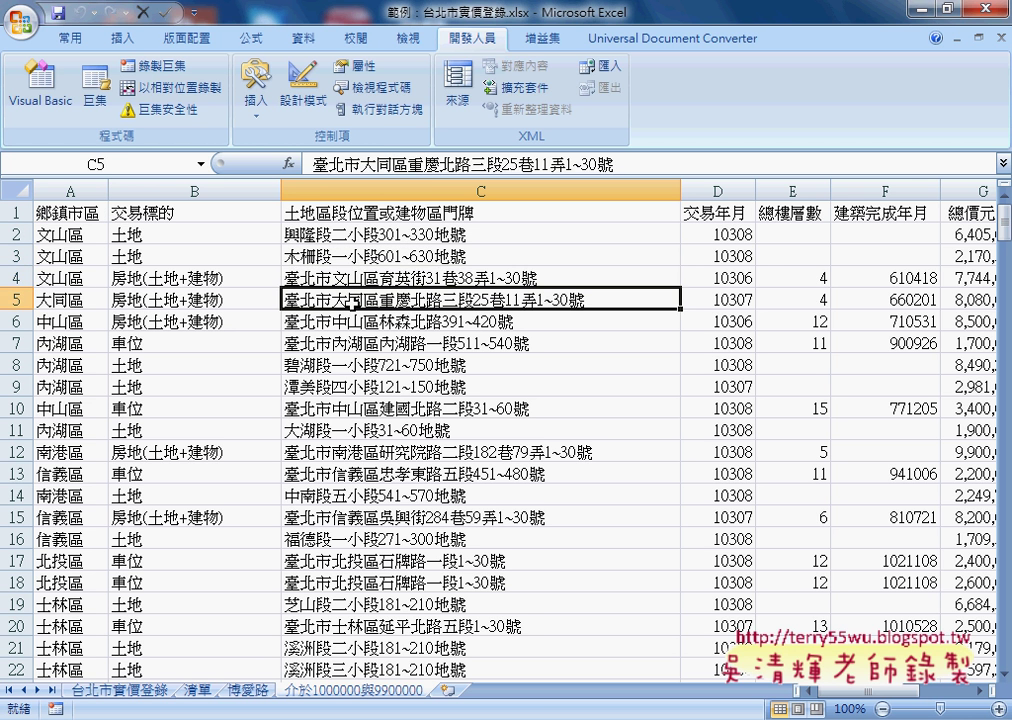
pyautogui.click(347, 343)
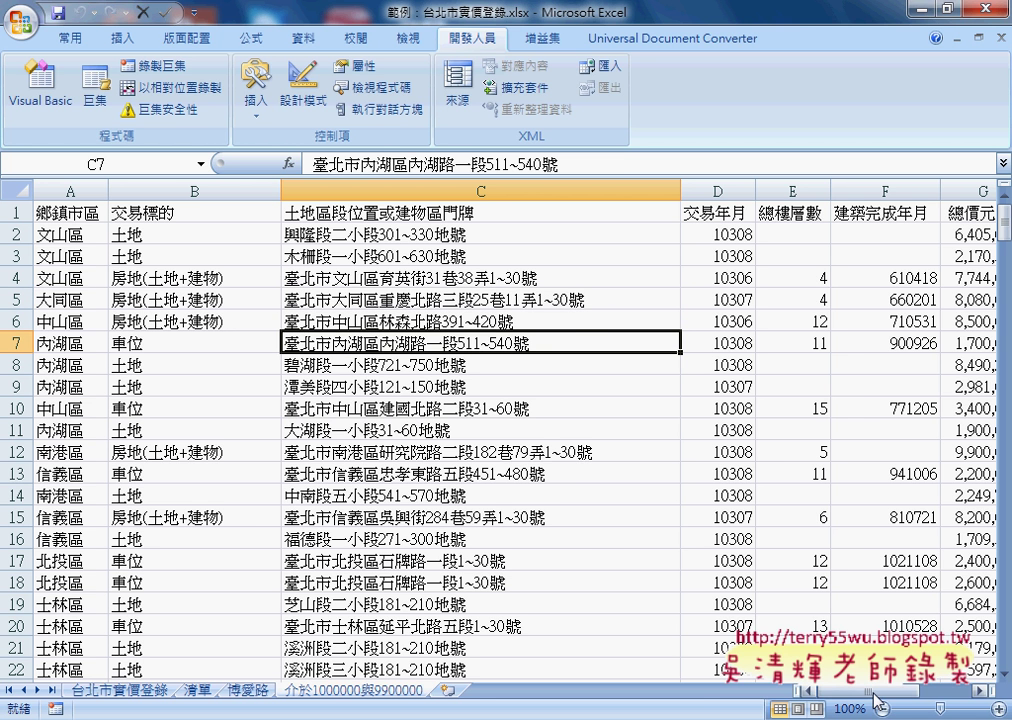
# Step: Scroll through the filtered listings, then go back to the 台北市實價登錄 sheet
pyautogui.moveTo(850, 692); pyautogui.dragTo(913, 697)
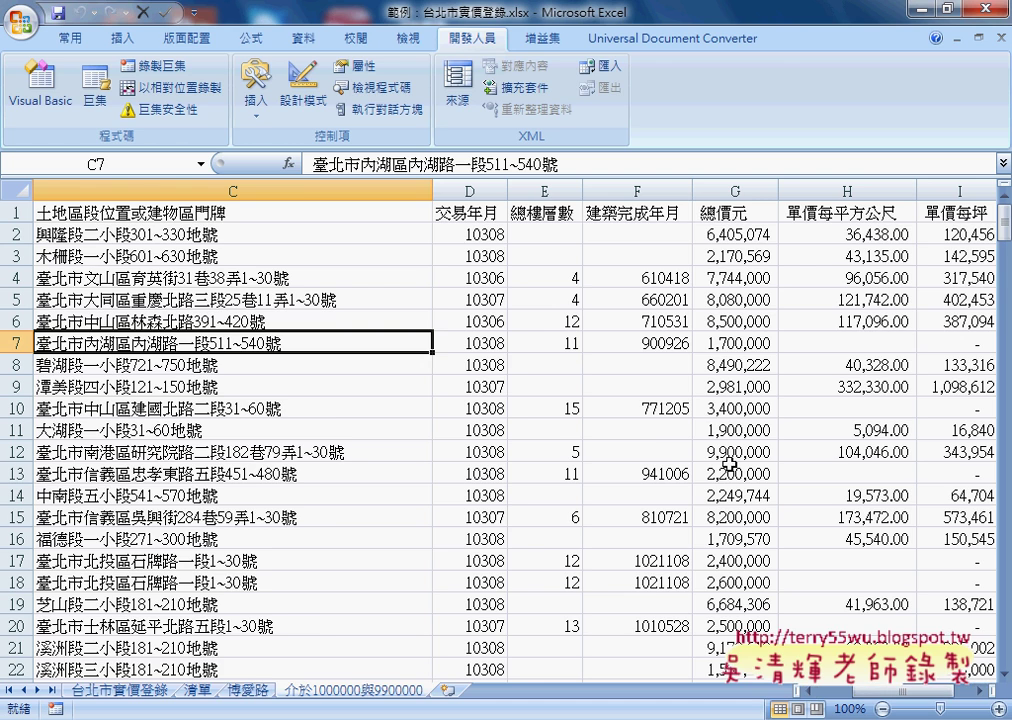
pyautogui.scroll(-8, 729, 467)
pyautogui.scroll(-3, 729, 470)
pyautogui.scroll(-6, 727, 474)
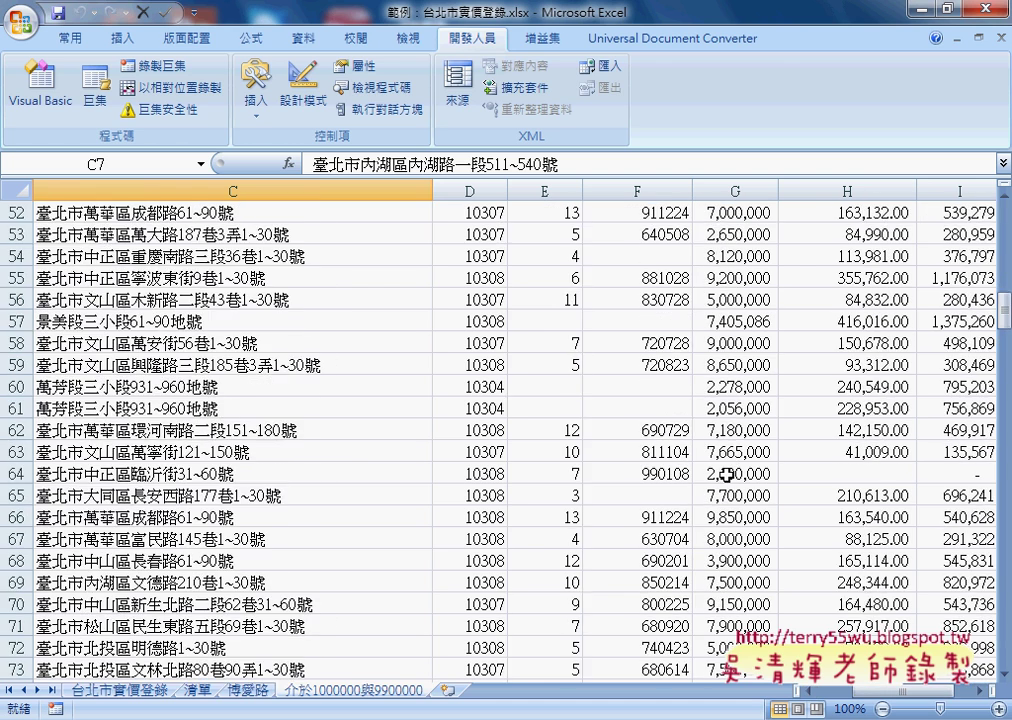
pyautogui.scroll(7, 726, 474)
pyautogui.scroll(4, 726, 474)
pyautogui.scroll(6, 726, 474)
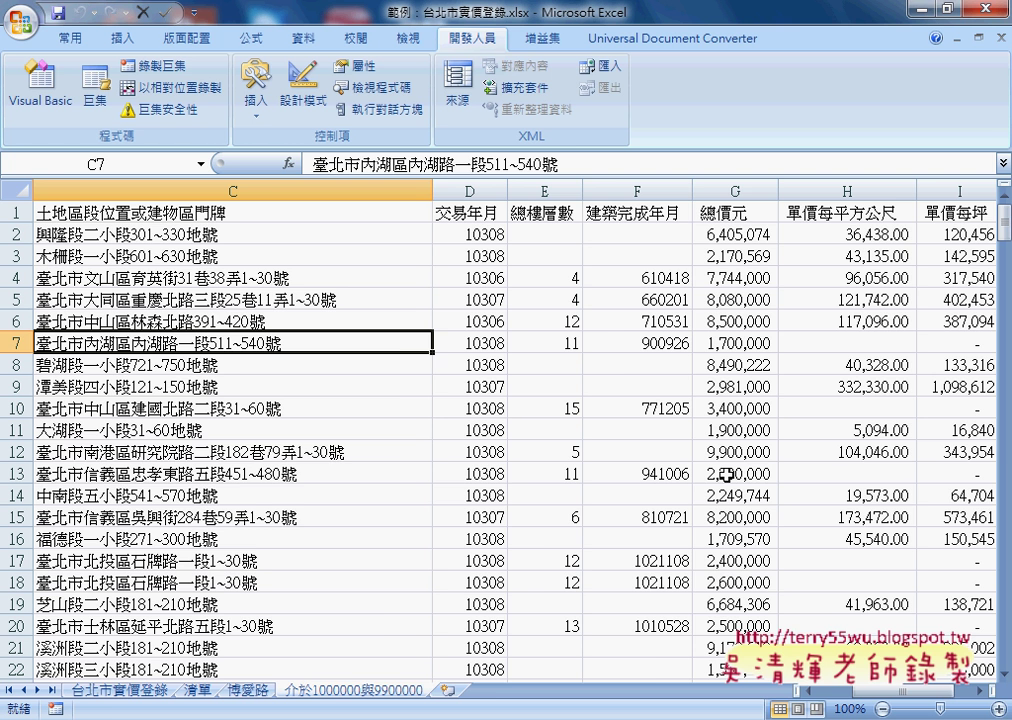
pyautogui.click(120, 690)
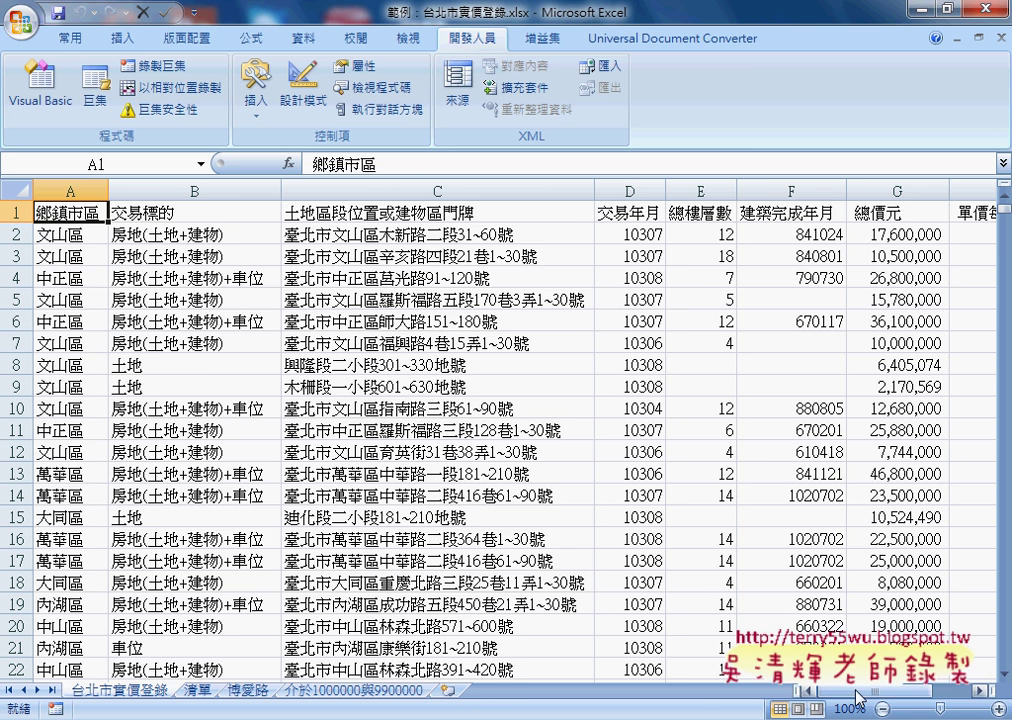
# Step: Copy the 篩選地址 button, paste it at J4 and place it just below the original
pyautogui.hscroll(3, 740, 700)
pyautogui.rightClick(708, 229)
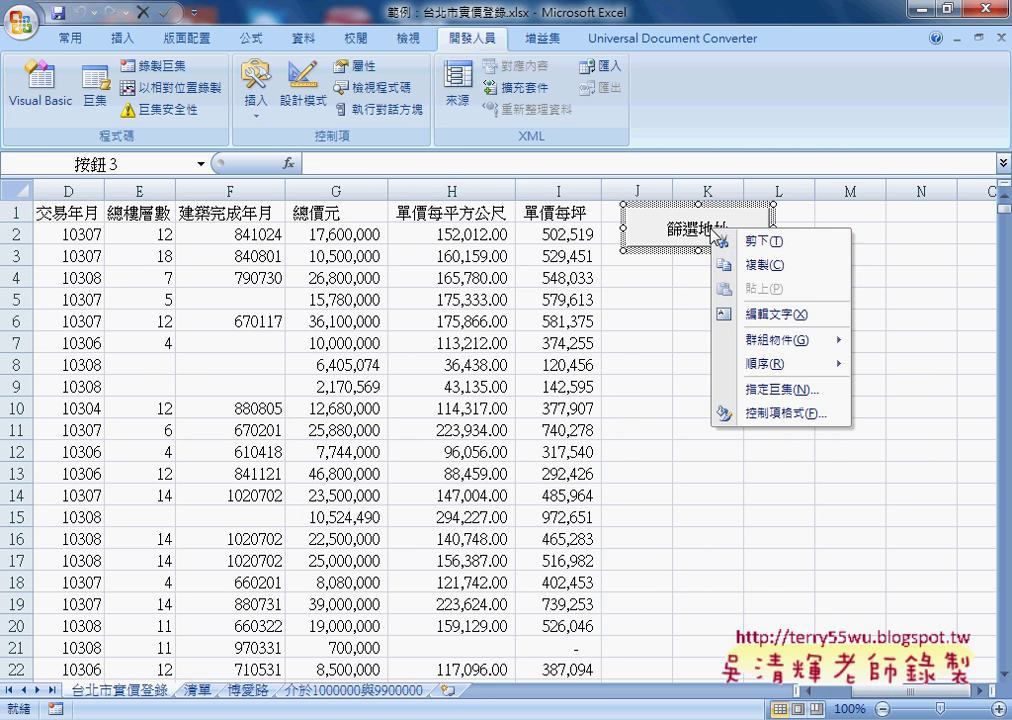
pyautogui.click(765, 265)
pyautogui.click(650, 276)
pyautogui.rightClick(650, 278)
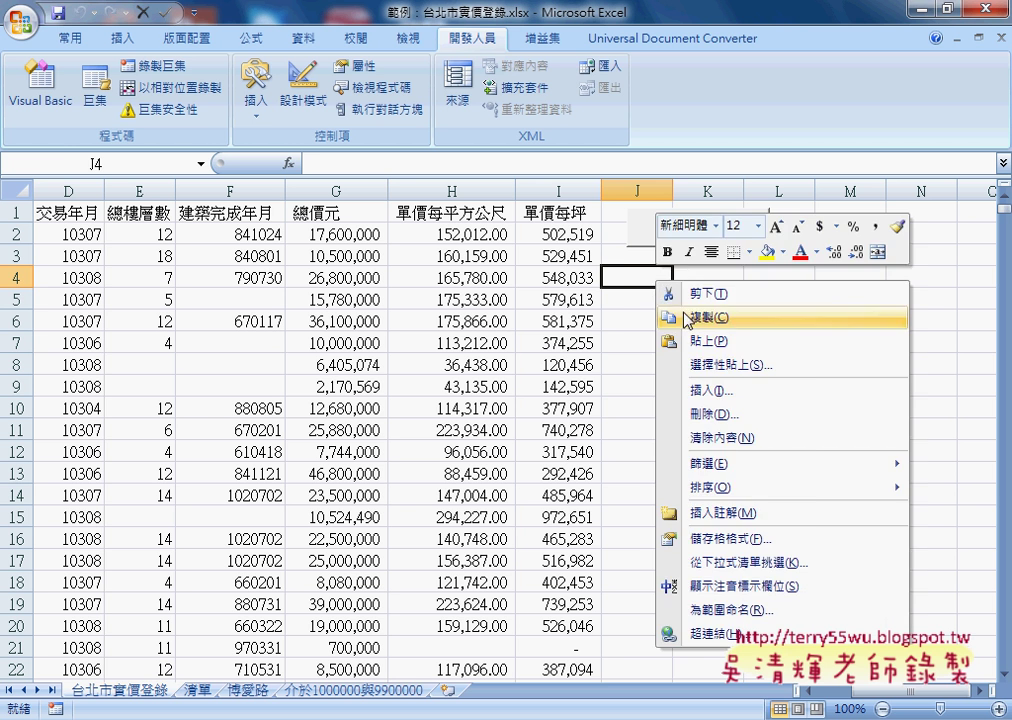
pyautogui.click(708, 344)
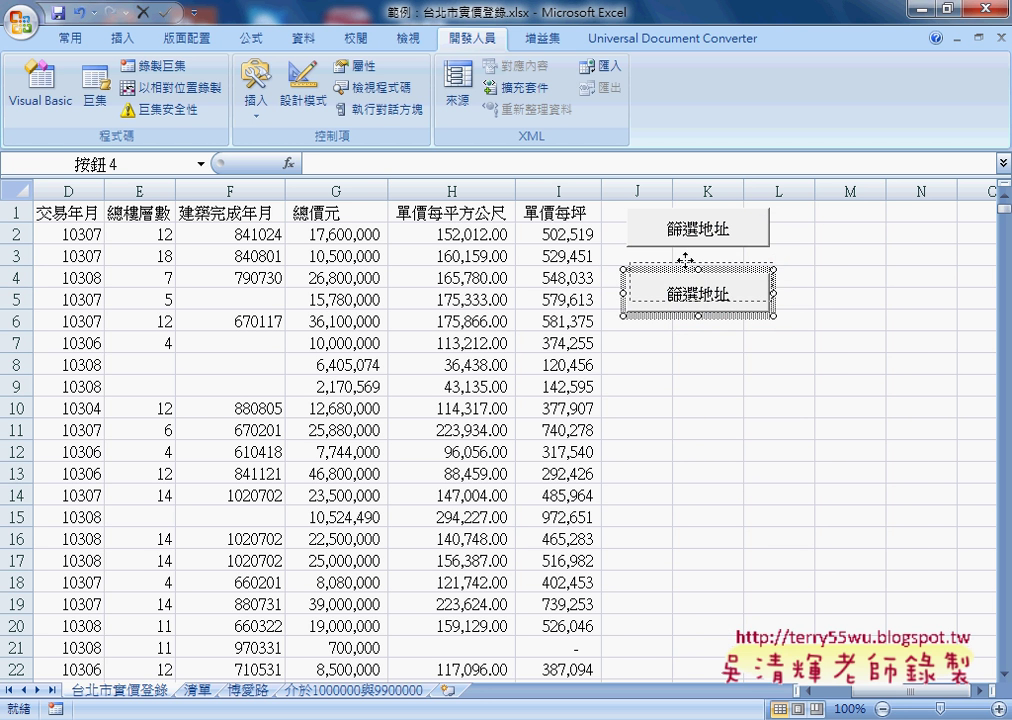
pyautogui.moveTo(684, 270); pyautogui.dragTo(688, 258)
pyautogui.click(815, 360)
# Step: Open the new button's assigned macro code and select the Sub 篩選總價 opening lines
pyautogui.rightClick(725, 285)
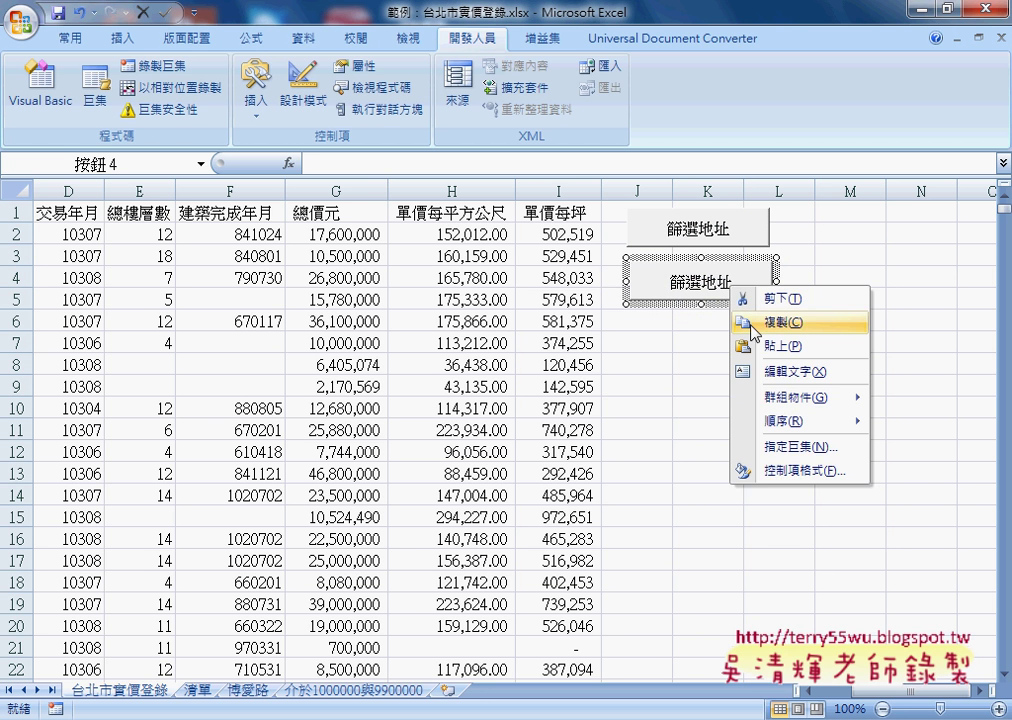
pyautogui.click(790, 450)
pyautogui.click(935, 325)
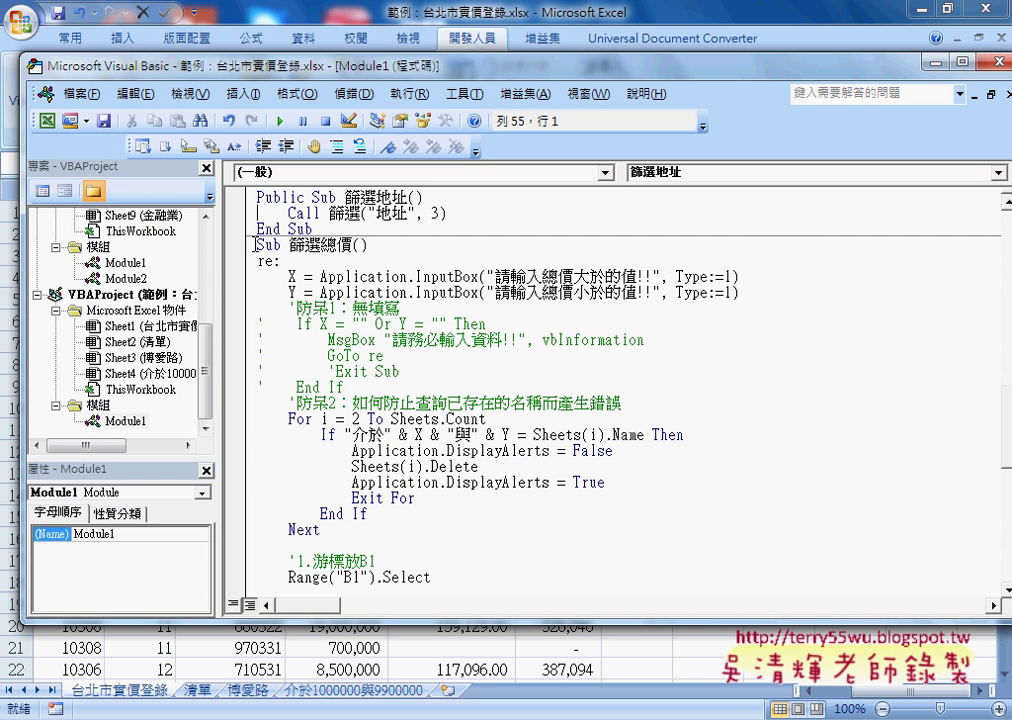
pyautogui.moveTo(258, 244); pyautogui.dragTo(359, 261)
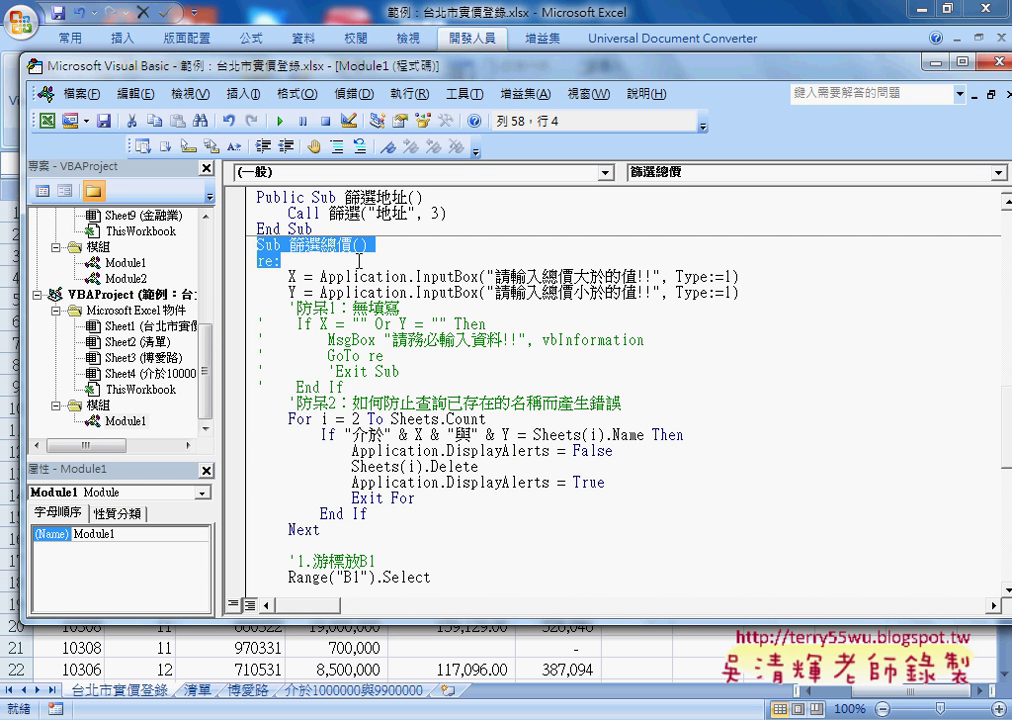
pyautogui.click(780, 50)
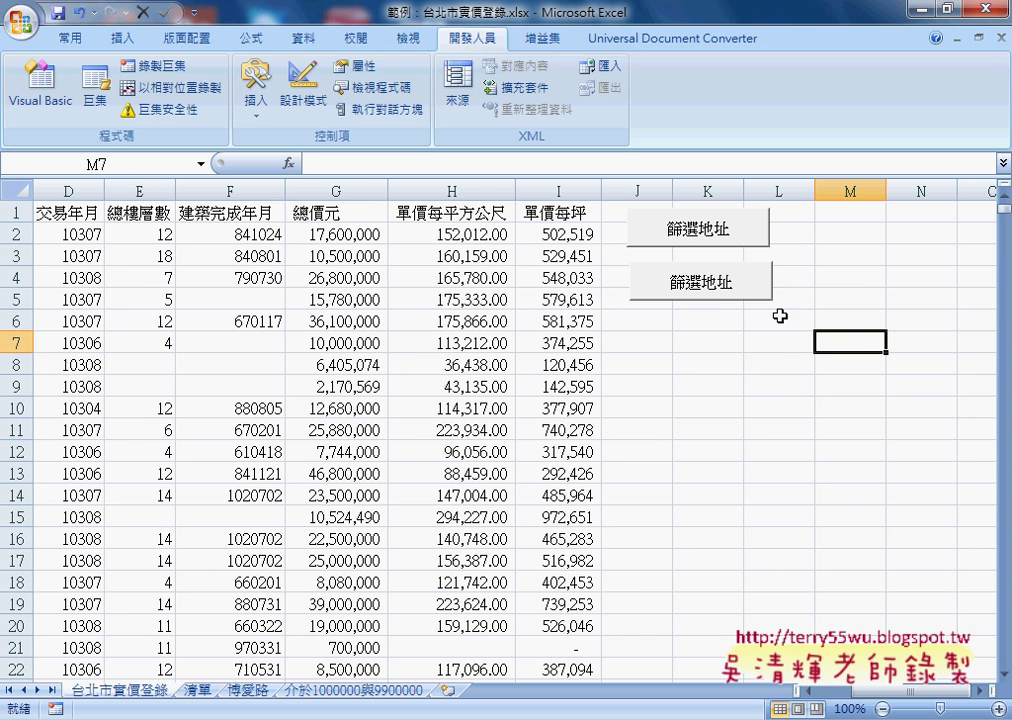
# Step: Inspect the macro code currently assigned to the second button
pyautogui.rightClick(718, 289)
pyautogui.click(770, 445)
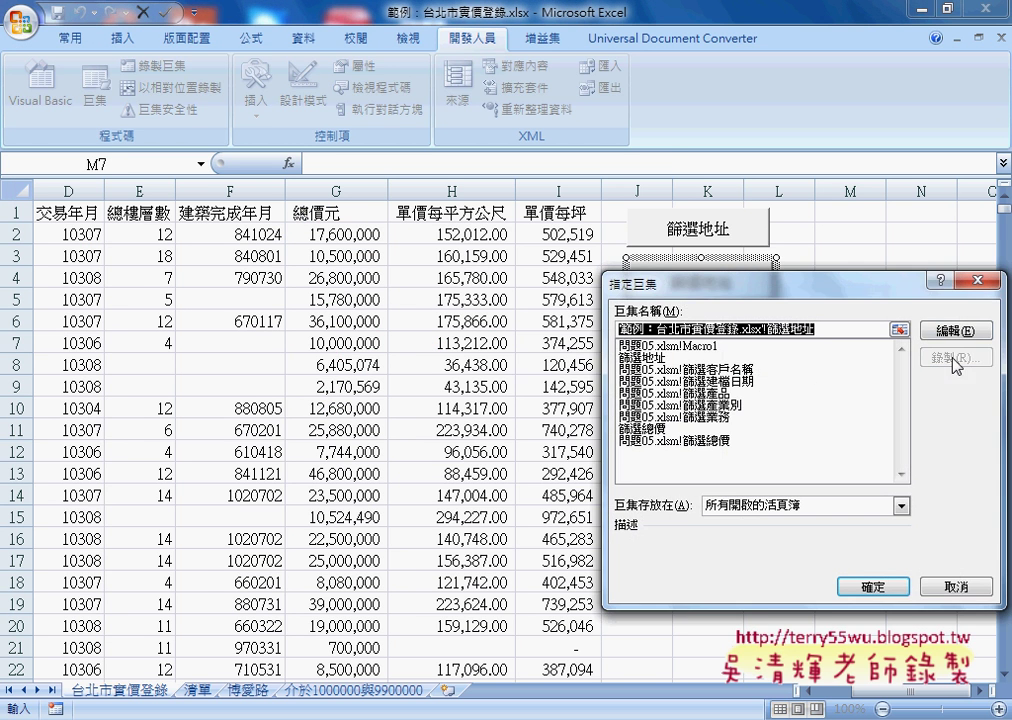
pyautogui.click(963, 330)
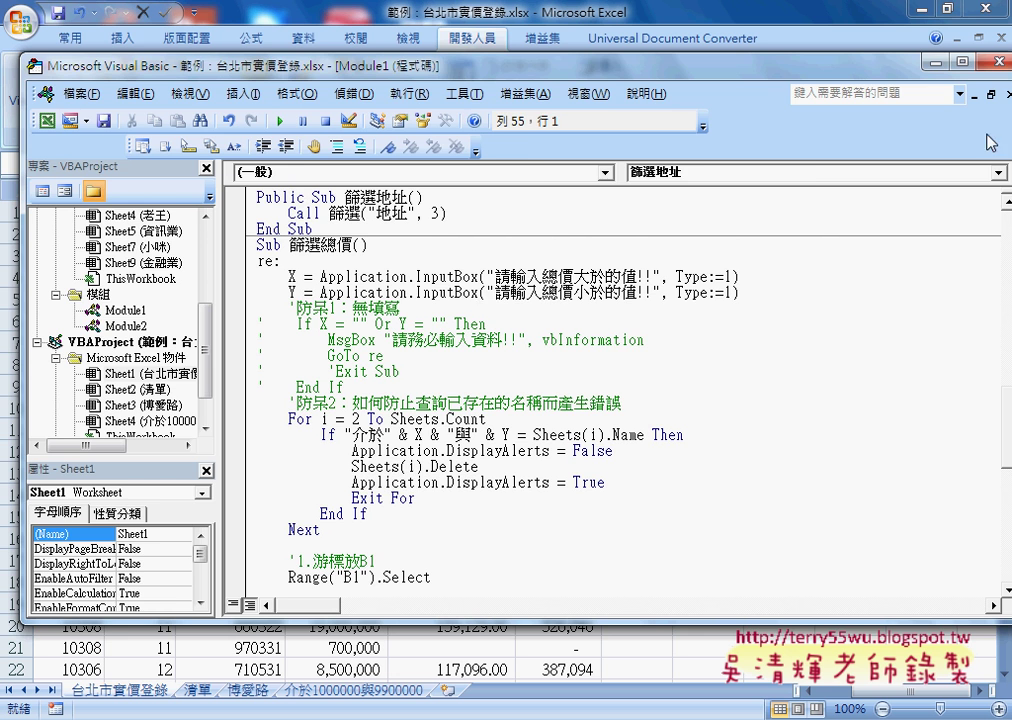
pyautogui.click(780, 45)
pyautogui.click(829, 282)
# Step: Assign the 篩選總價 macro to the second button, copying the macro's name
pyautogui.rightClick(740, 285)
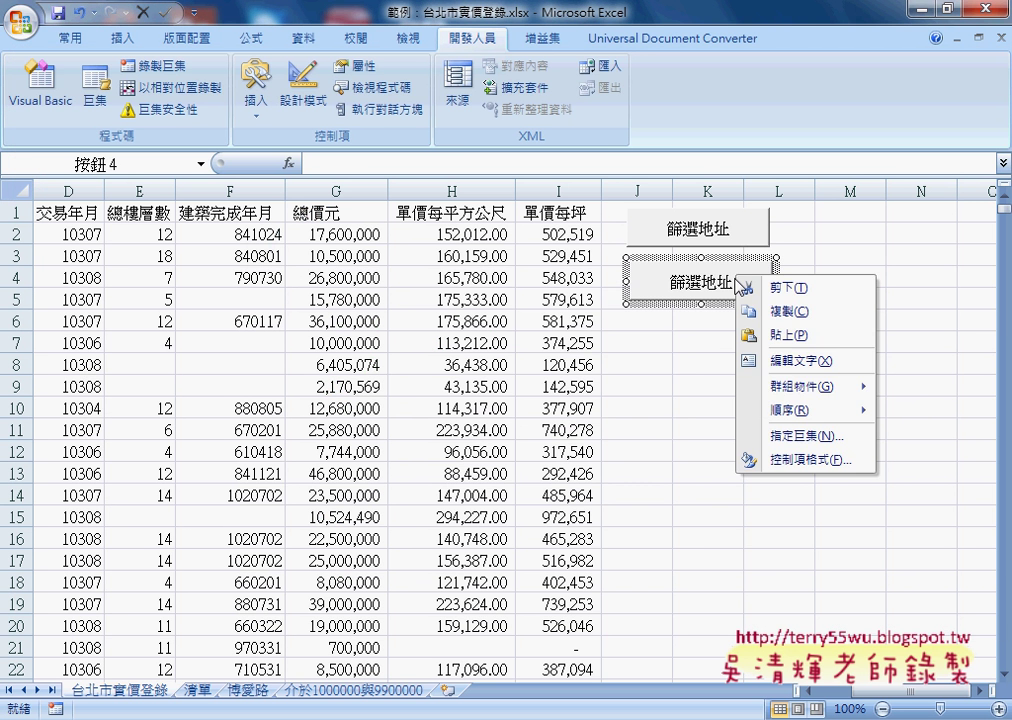
pyautogui.click(790, 436)
pyautogui.click(650, 411)
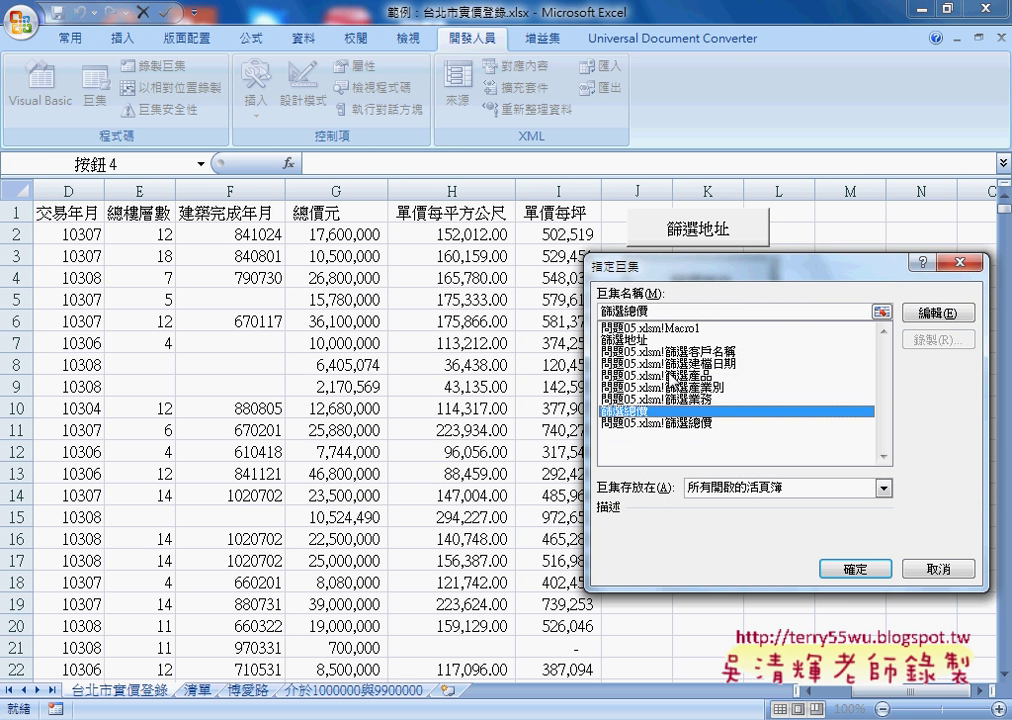
pyautogui.doubleClick(612, 312)
pyautogui.rightClick(630, 312)
pyautogui.click(660, 352)
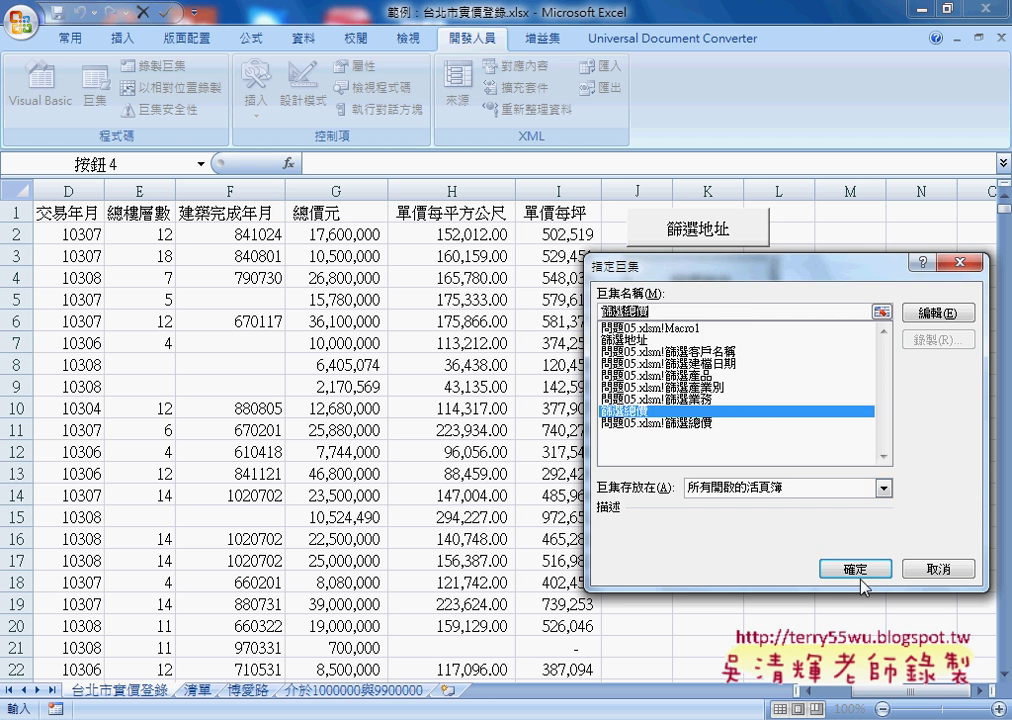
pyautogui.click(862, 585)
# Step: Relabel the second button 篩選總價 and verify its macro assignment
pyautogui.moveTo(636, 283); pyautogui.dragTo(733, 283)
pyautogui.rightClick(718, 284)
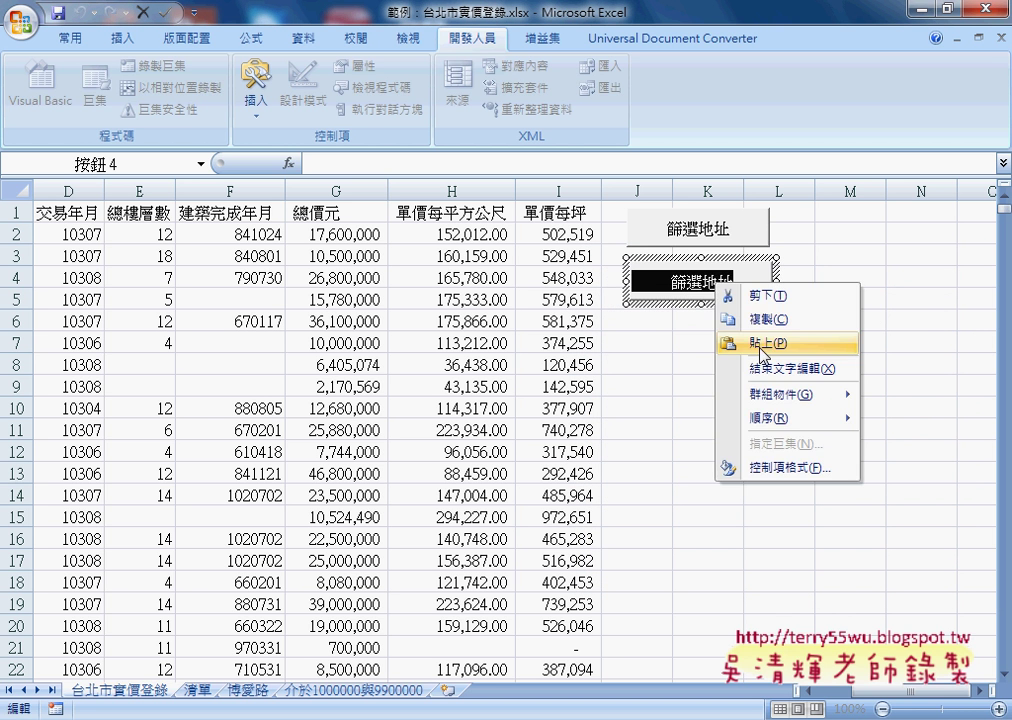
pyautogui.click(760, 352)
pyautogui.click(928, 322)
pyautogui.rightClick(729, 288)
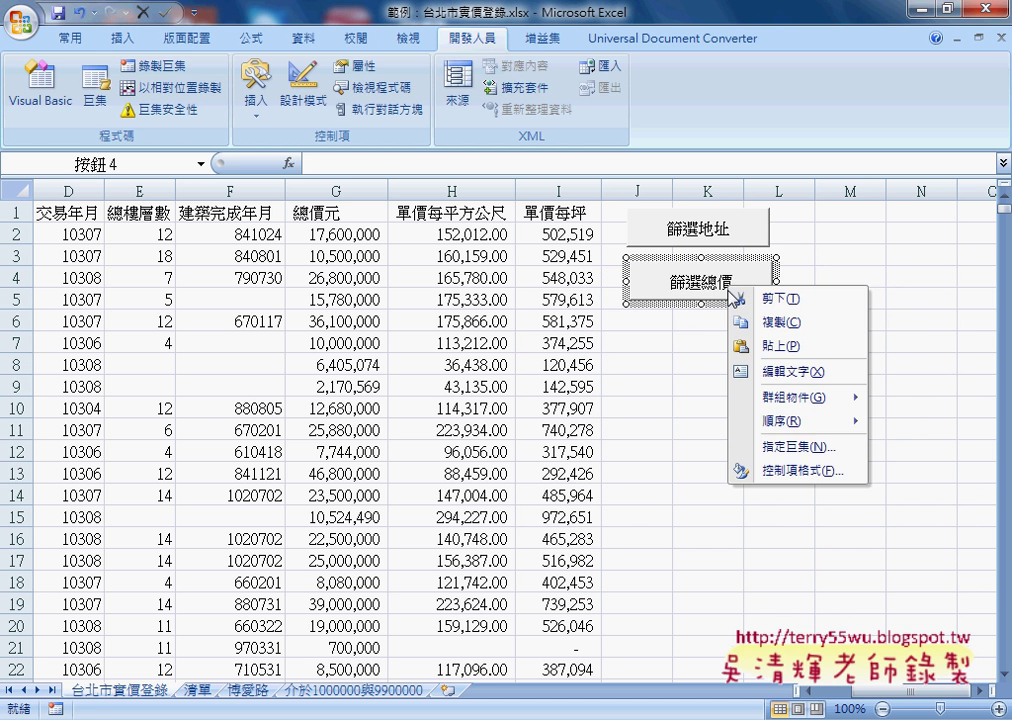
pyautogui.click(783, 449)
# Step: Open the 篩選總價 procedure in Module1 to review its AutoFilter on Field:=7
pyautogui.click(927, 326)
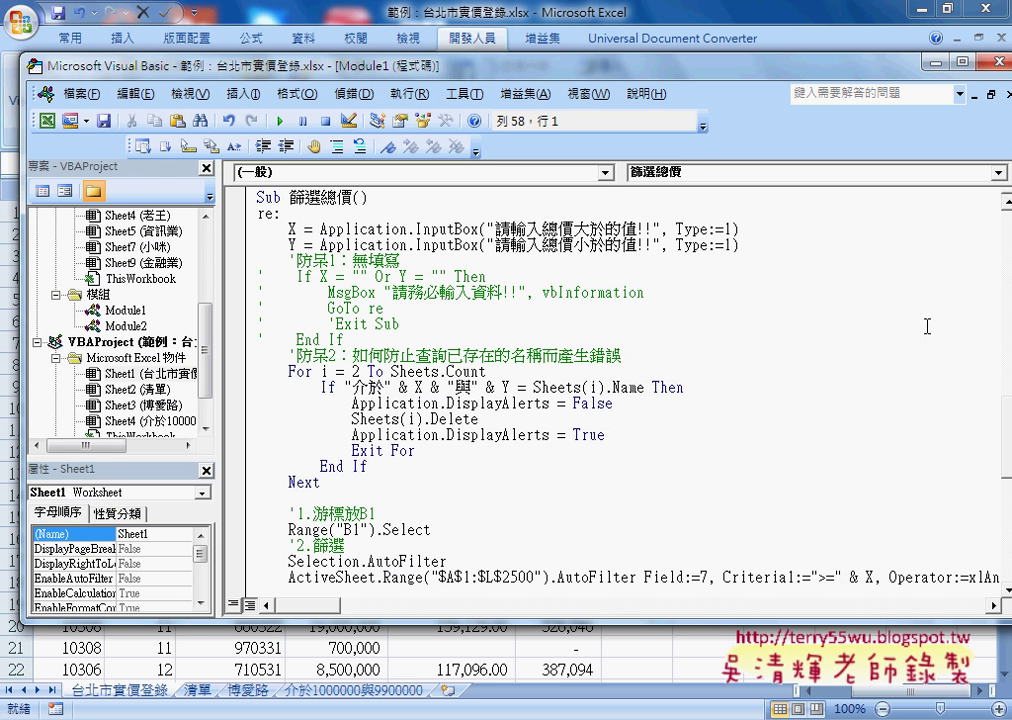